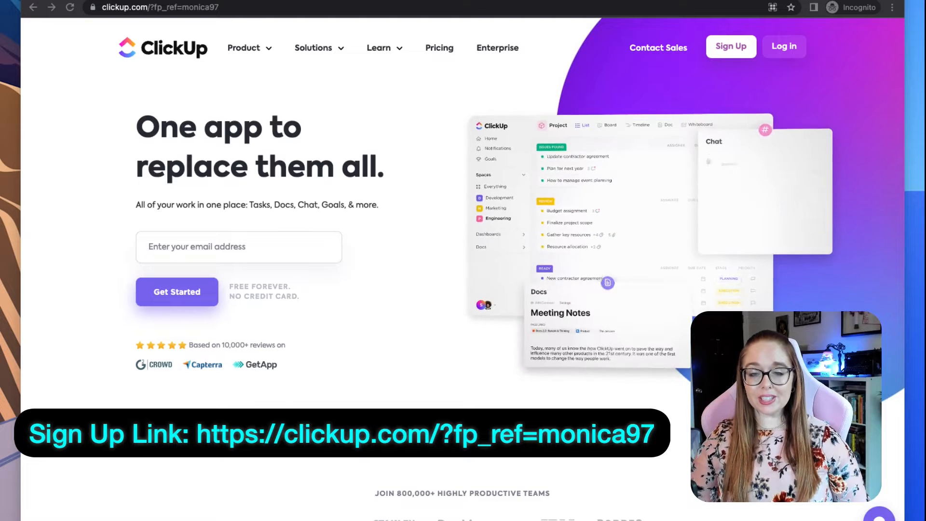
click(144, 7)
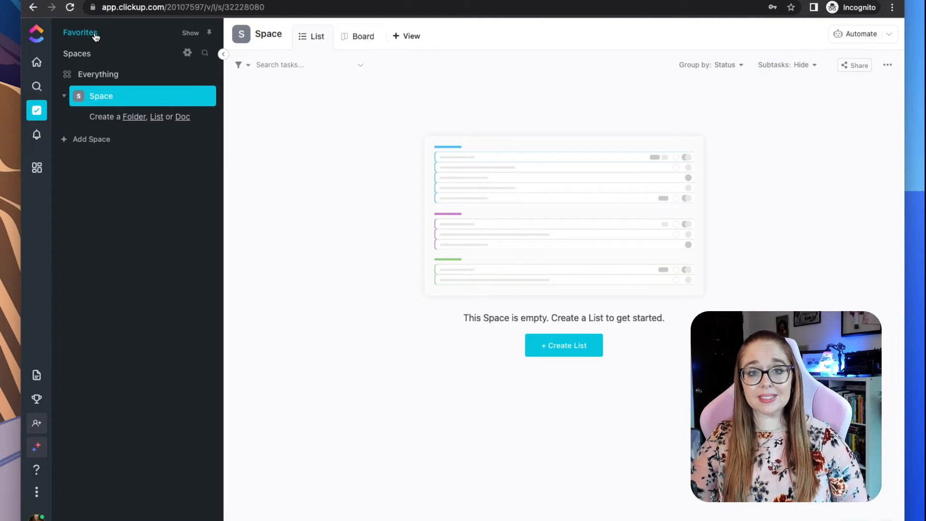
- Expand and collapse the Favorites section, and pin and unpin the Favorites bar
click(187, 35)
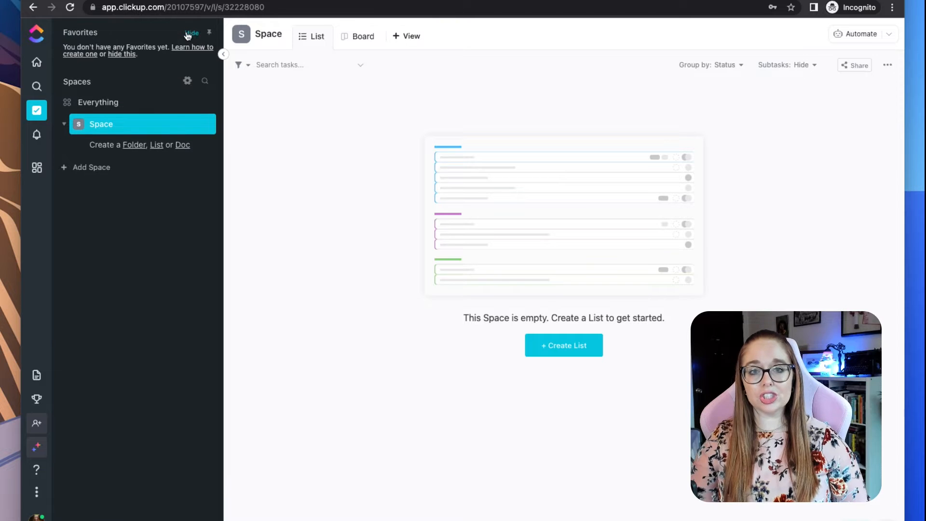
click(190, 34)
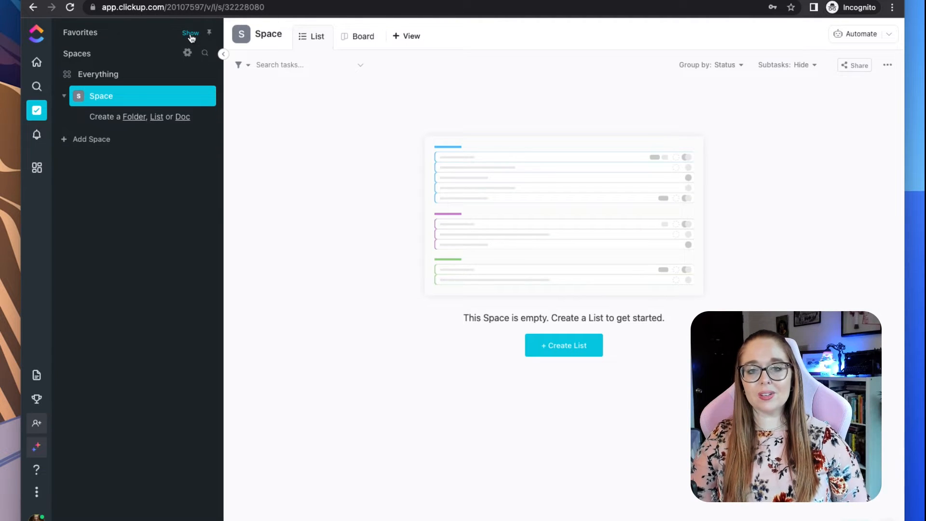
click(208, 33)
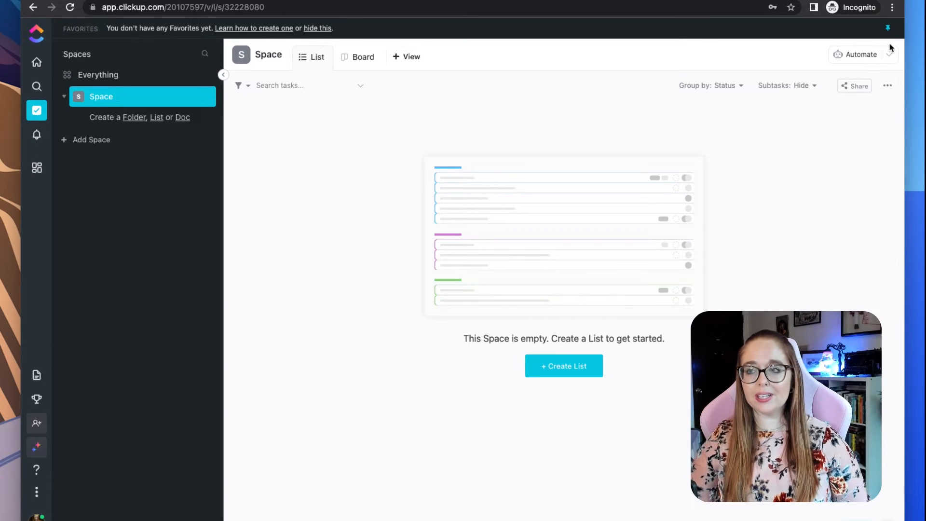
click(887, 27)
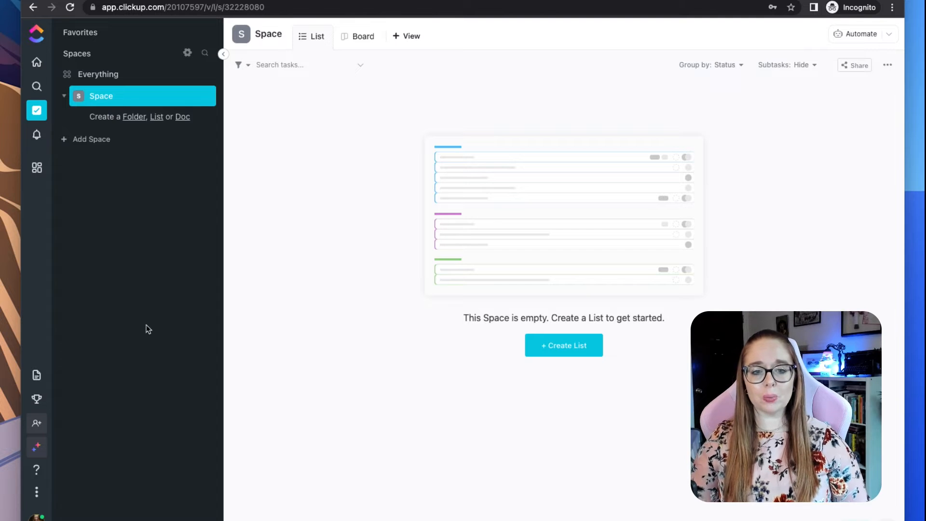
- View the support chat reached through the help Resource Center and close it
click(37, 471)
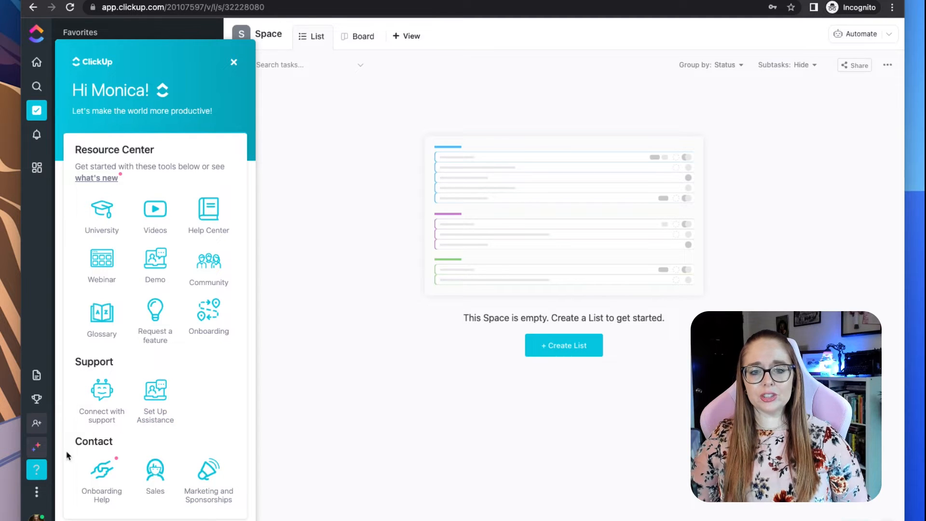
click(98, 404)
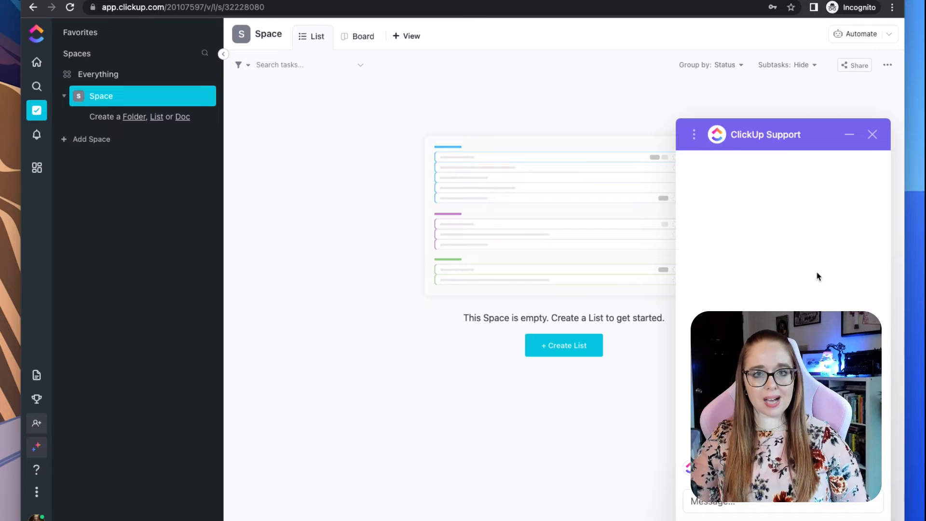
click(873, 135)
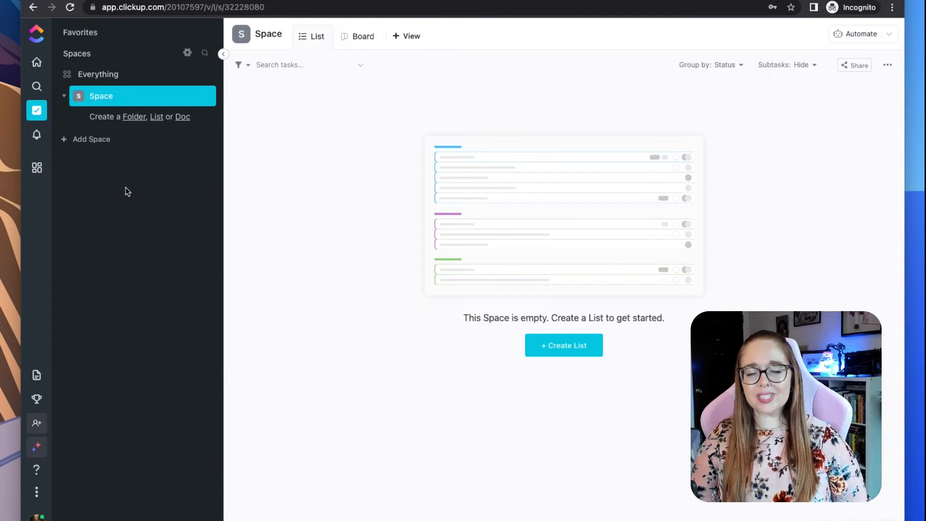
- Create a list named "Sample List" inside the existing Space
click(101, 80)
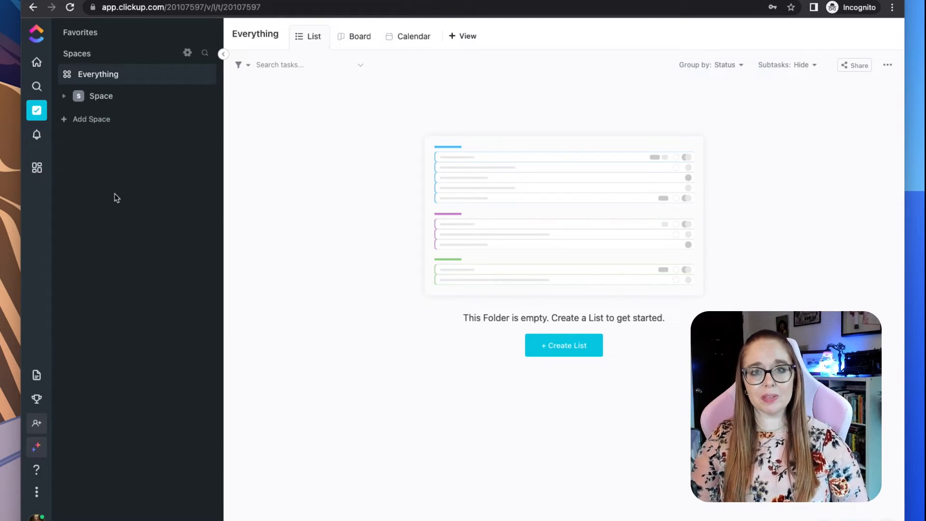
click(102, 99)
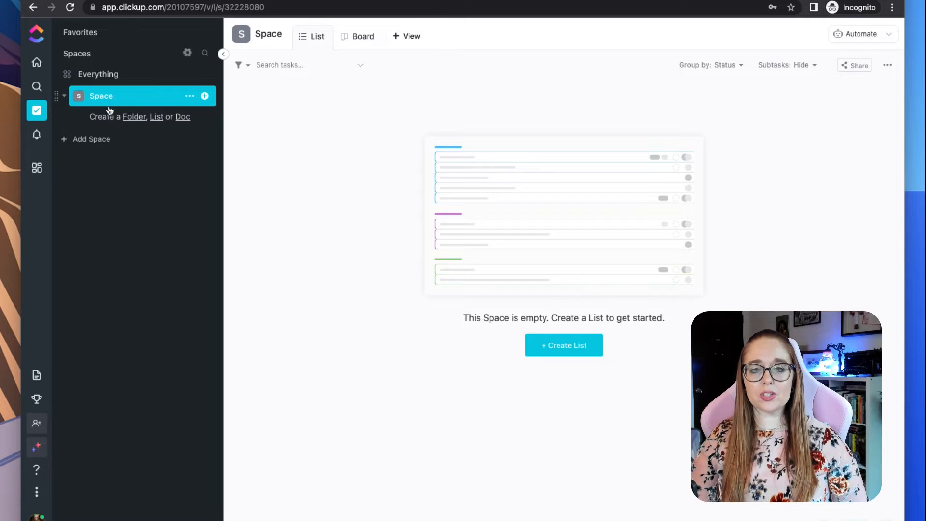
click(158, 121)
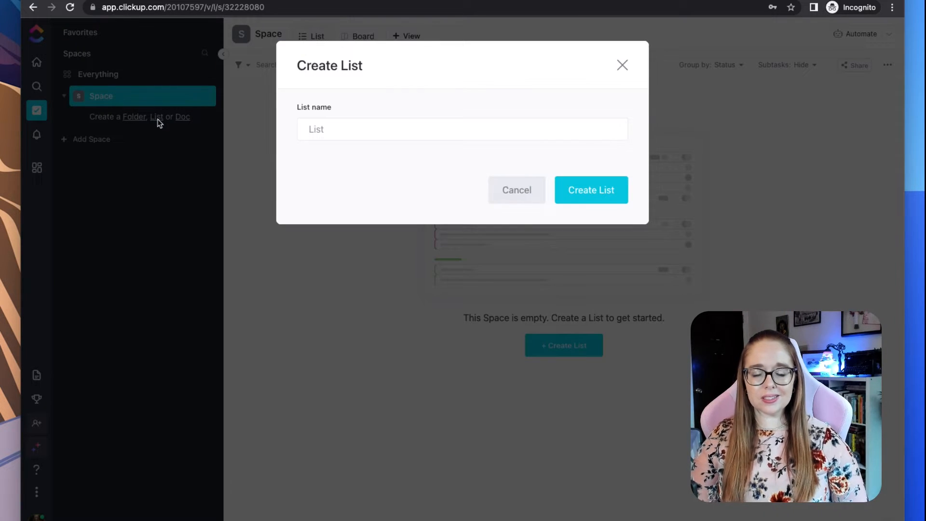
text(Sample List)
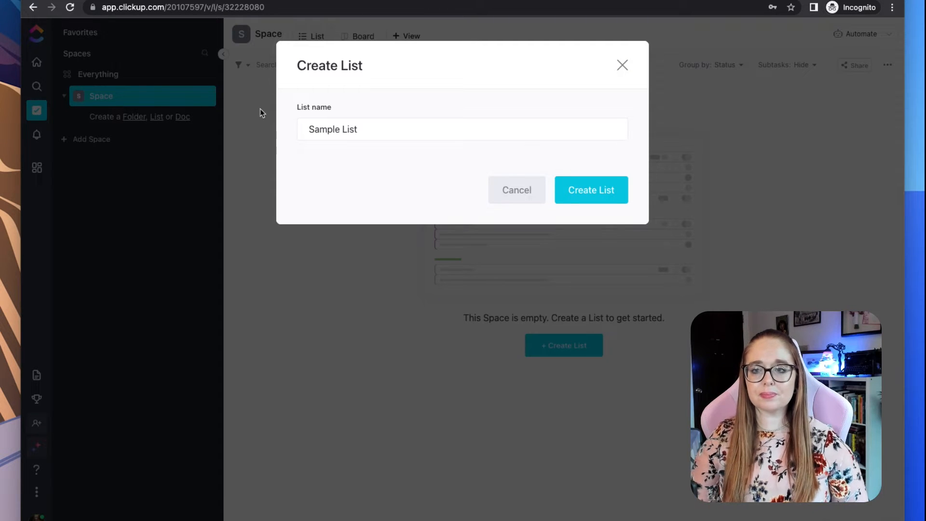
click(607, 190)
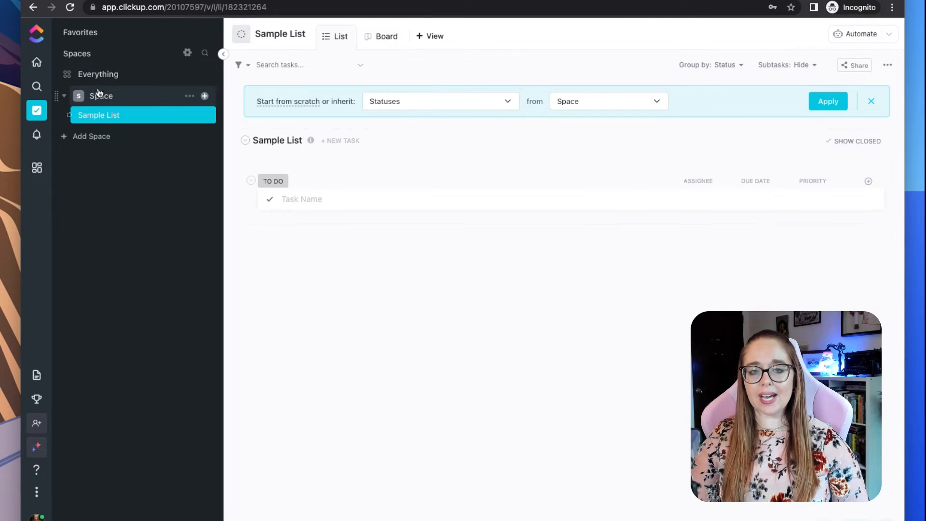
- Apply inheritance of Statuses from Space to Sample List
click(103, 119)
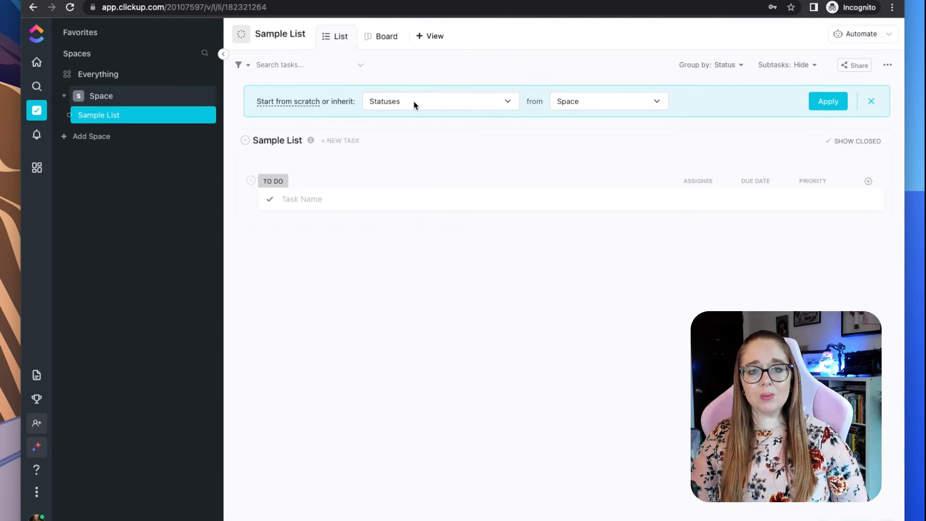
click(572, 98)
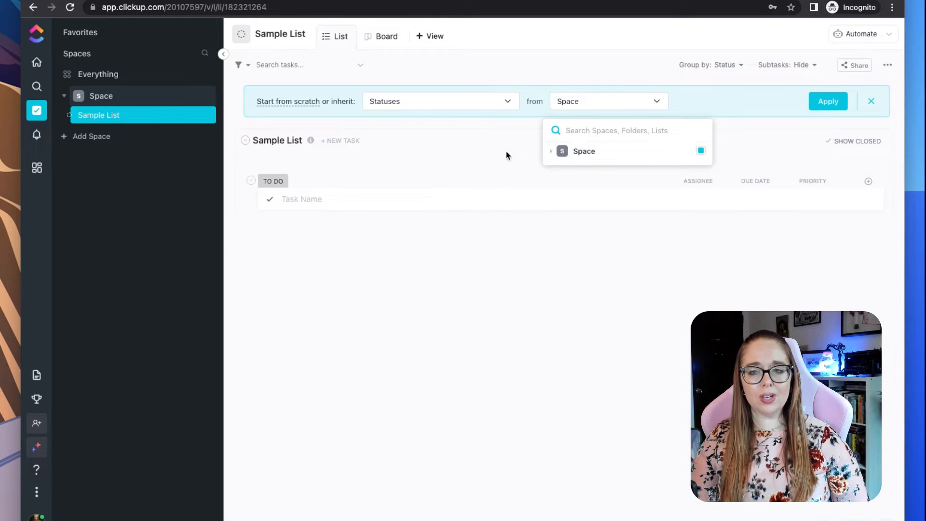
click(472, 152)
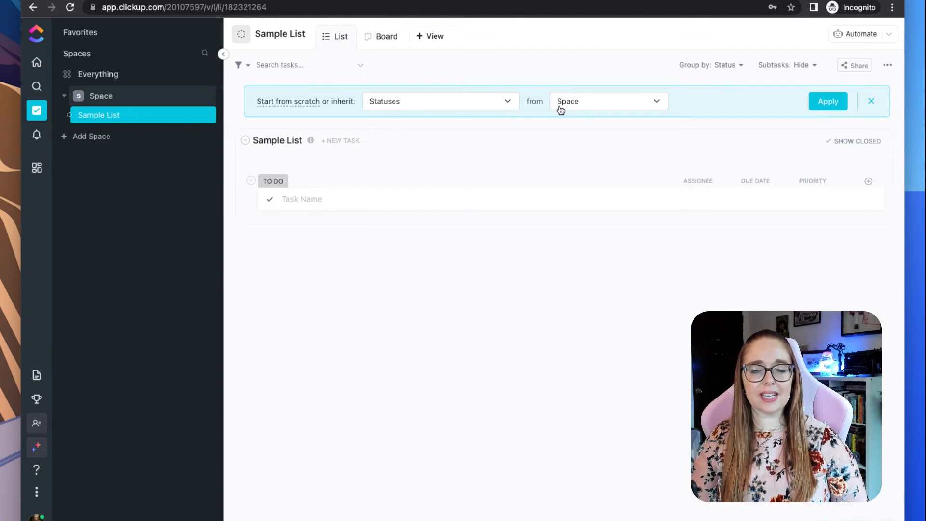
click(815, 103)
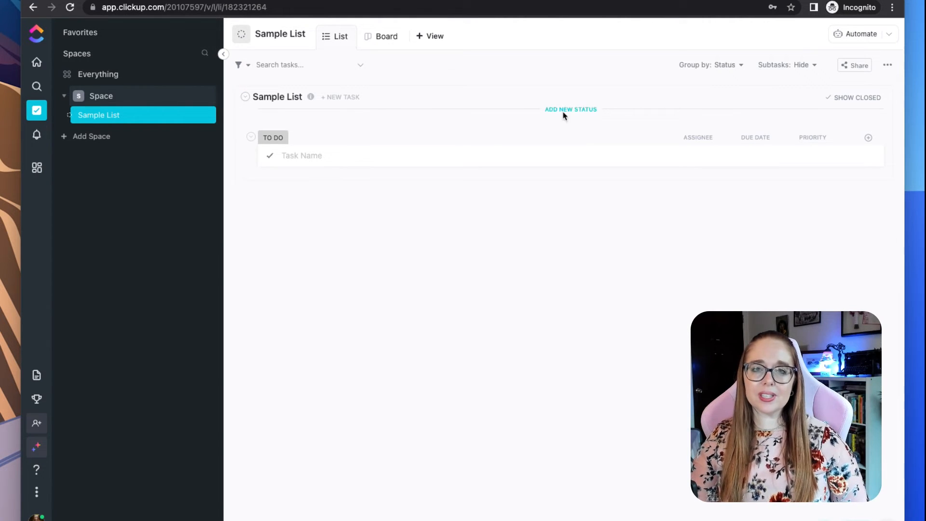
- Create a new status template named "Demo Statuses" in the task status settings of Space
click(112, 120)
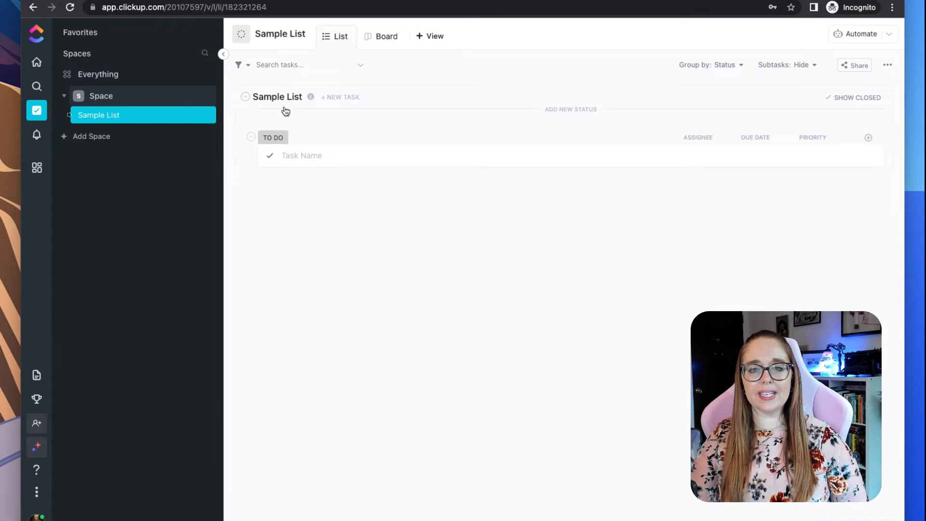
click(111, 99)
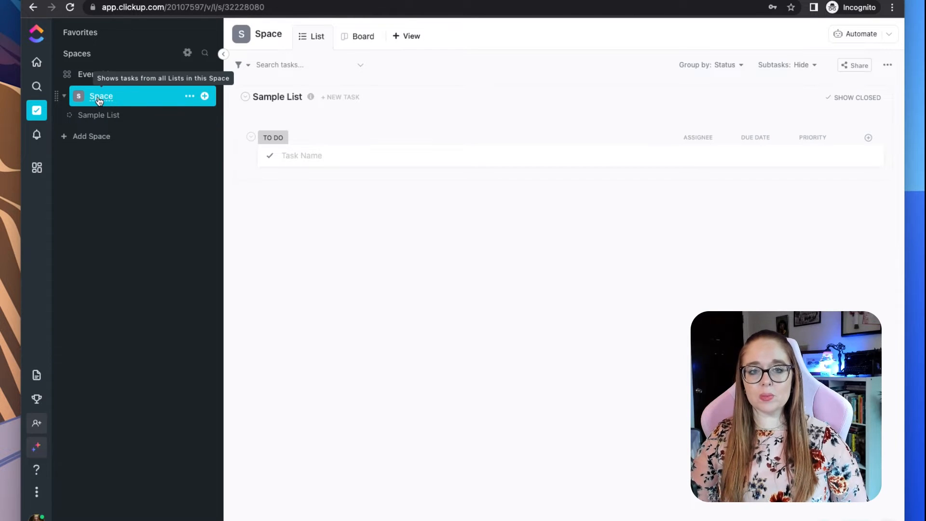
click(193, 97)
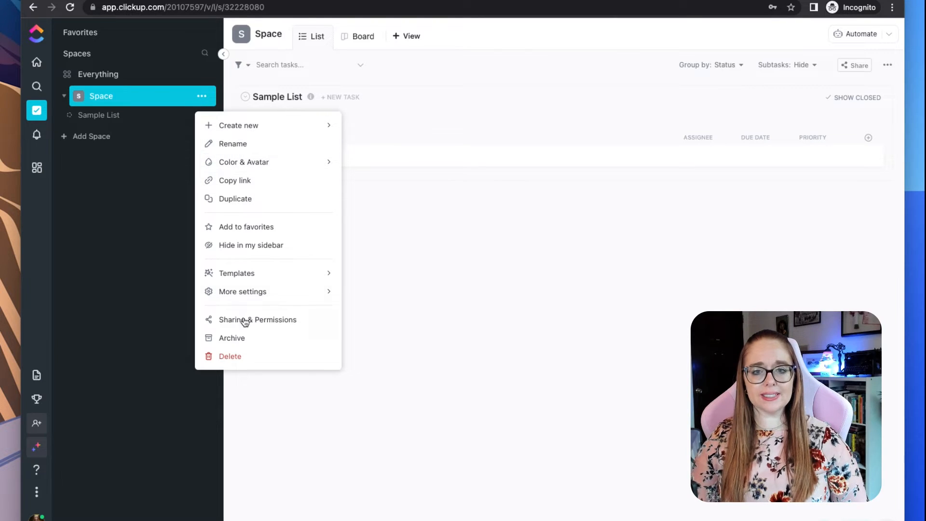
click(314, 298)
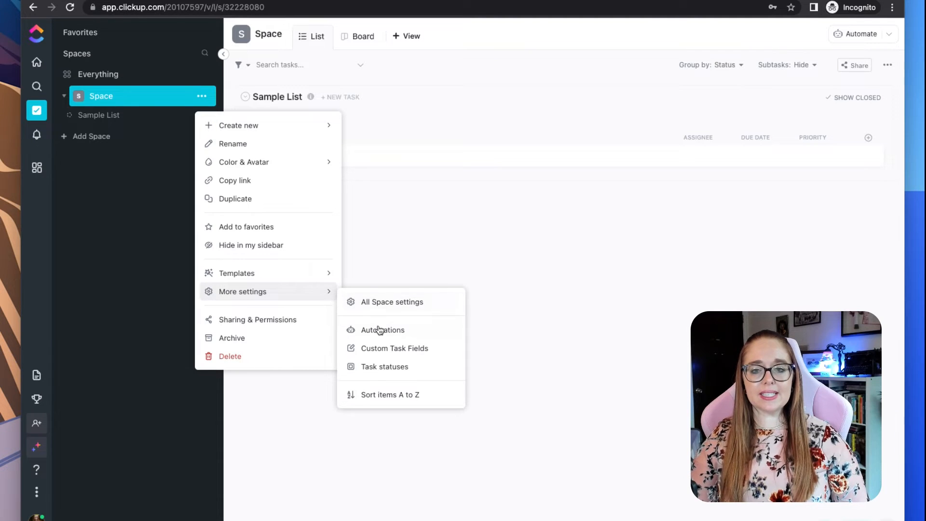
click(380, 370)
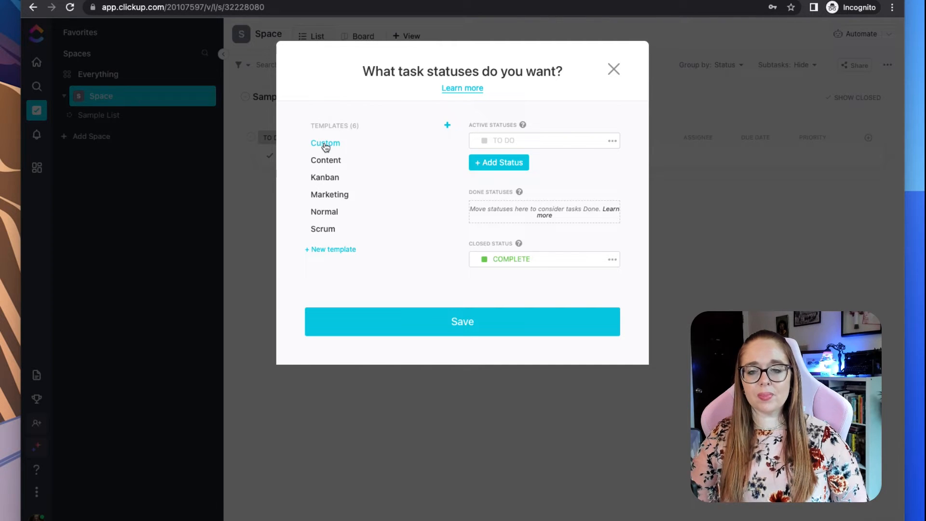
click(327, 250)
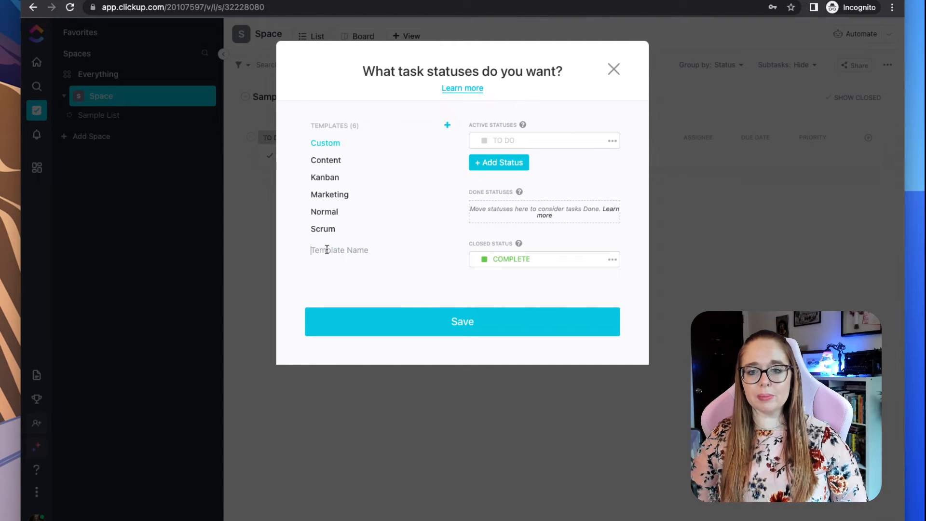
text(Demo Statuses)
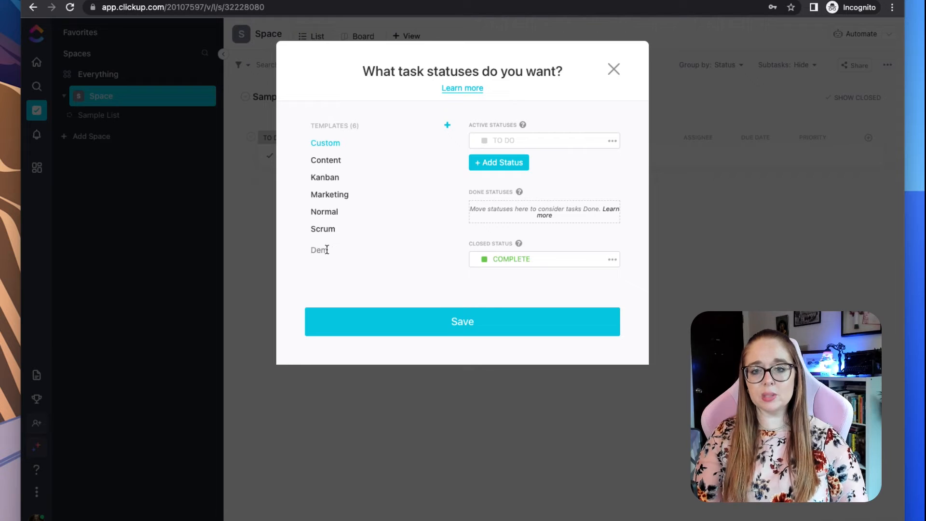
key(Return)
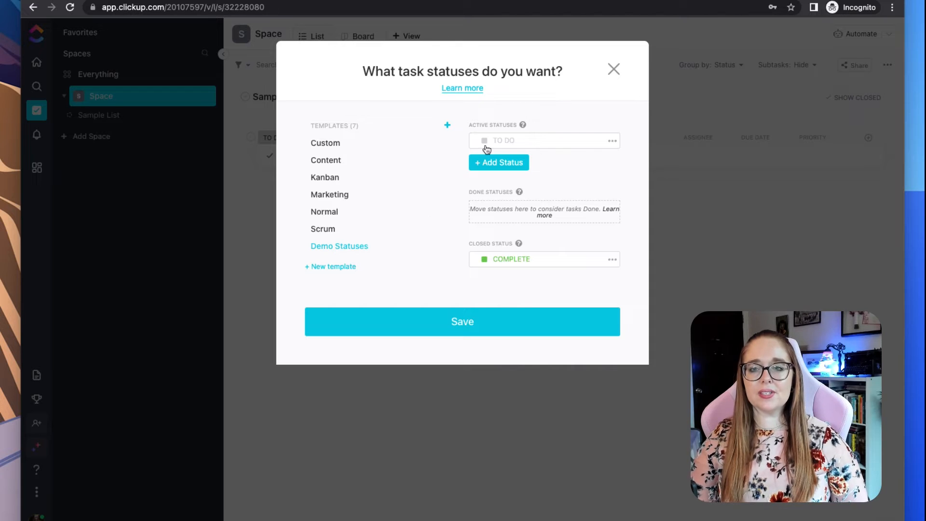
- Try to add an active status named "IN PROGRESS" to the Demo Statuses template
click(508, 141)
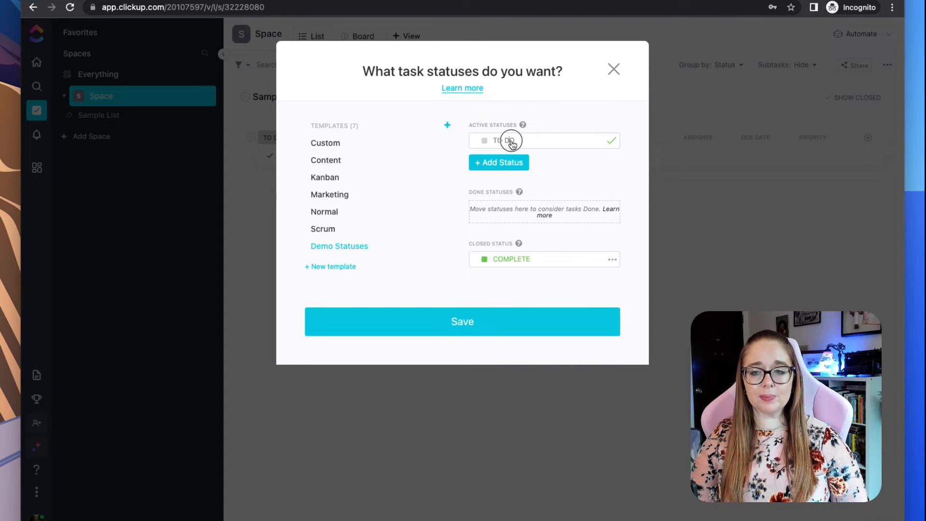
click(519, 166)
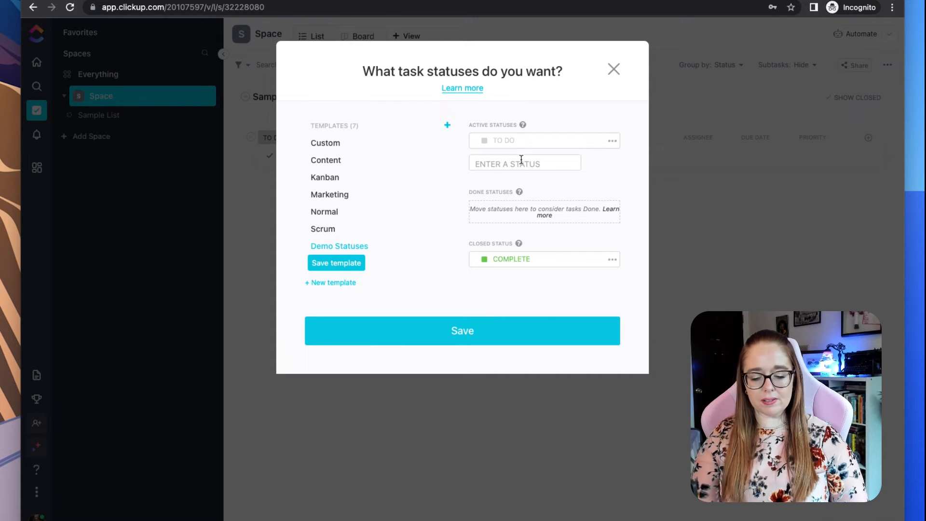
text(IN PROGRESS)
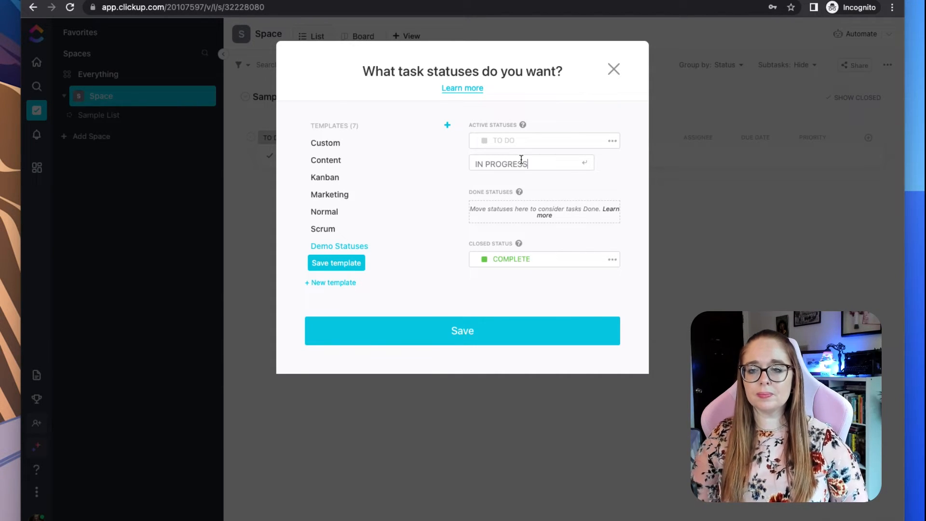
key(Return)
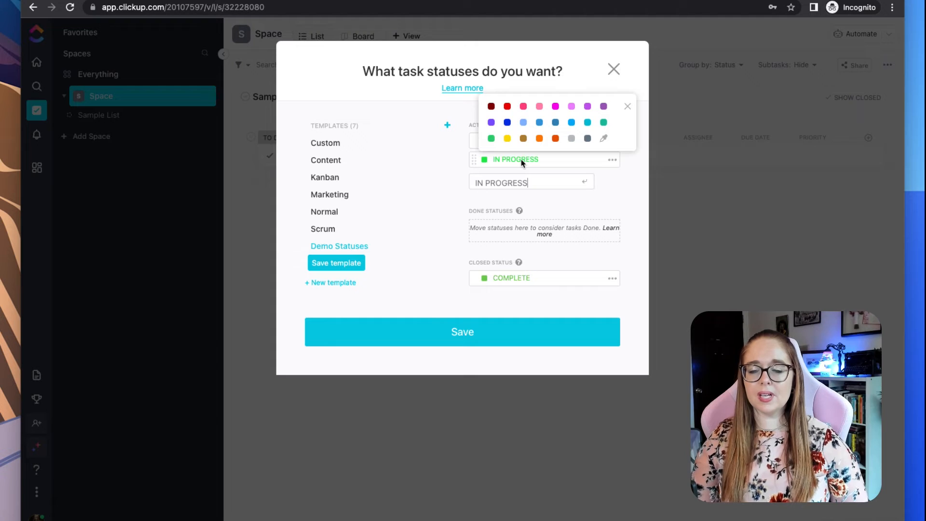
click(548, 211)
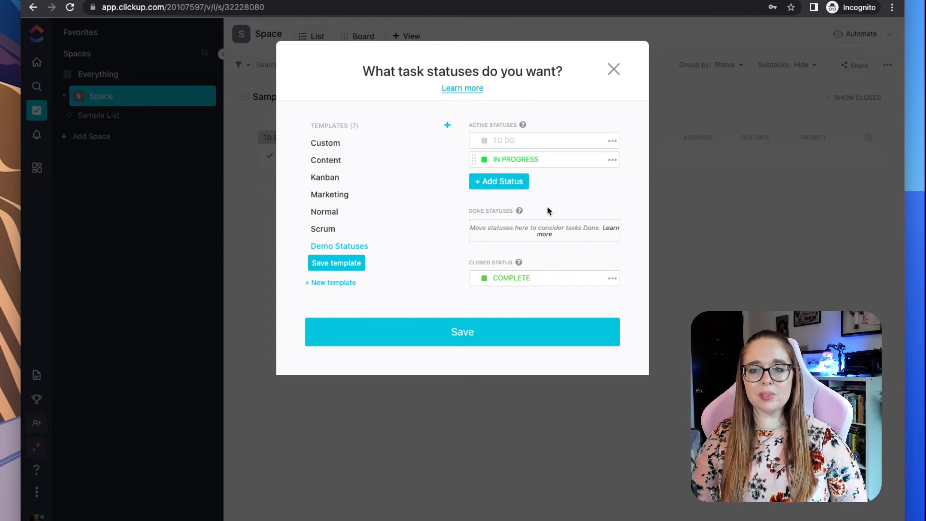
- Reselect the Demo Statuses template, open its name for editing and keep the same name
click(345, 247)
click(346, 248)
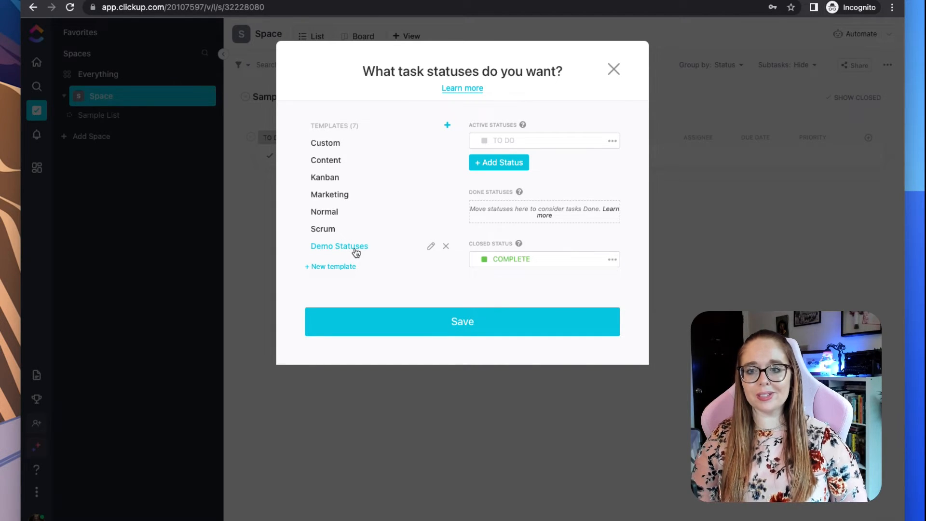
click(431, 247)
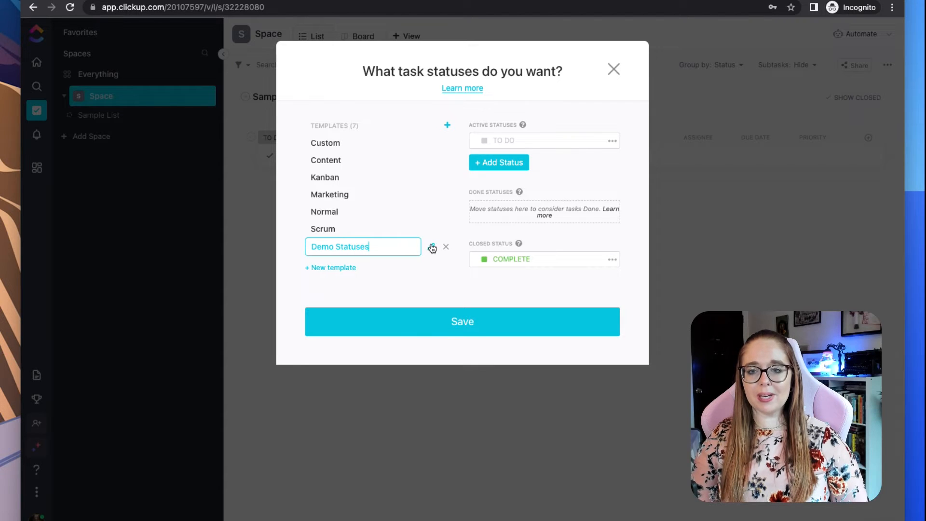
key(Return)
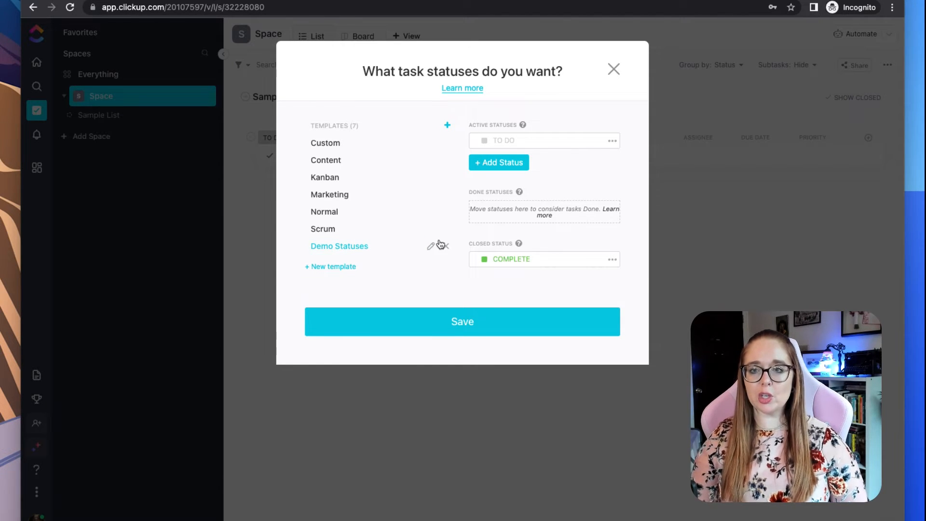
- Add an active status named "IN PROGRESS" to the Demo Statuses template
click(509, 140)
click(510, 161)
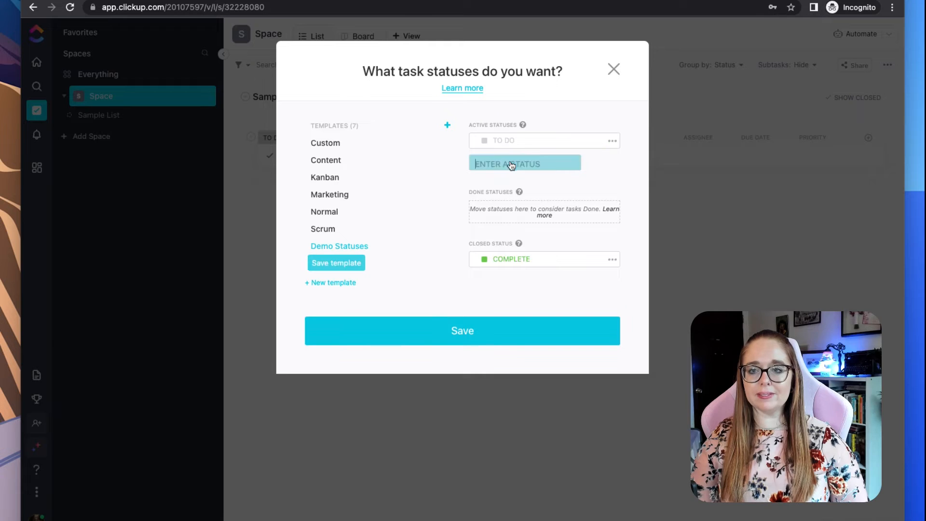
click(516, 142)
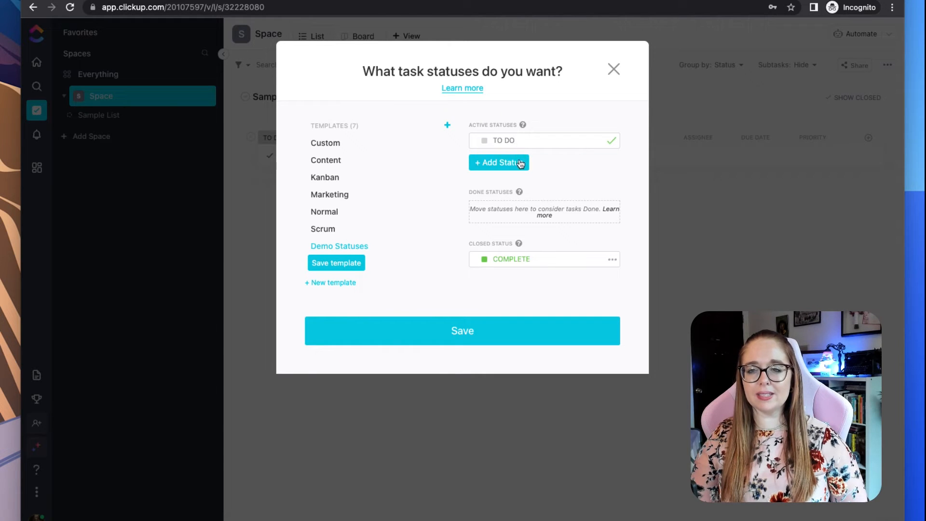
click(521, 163)
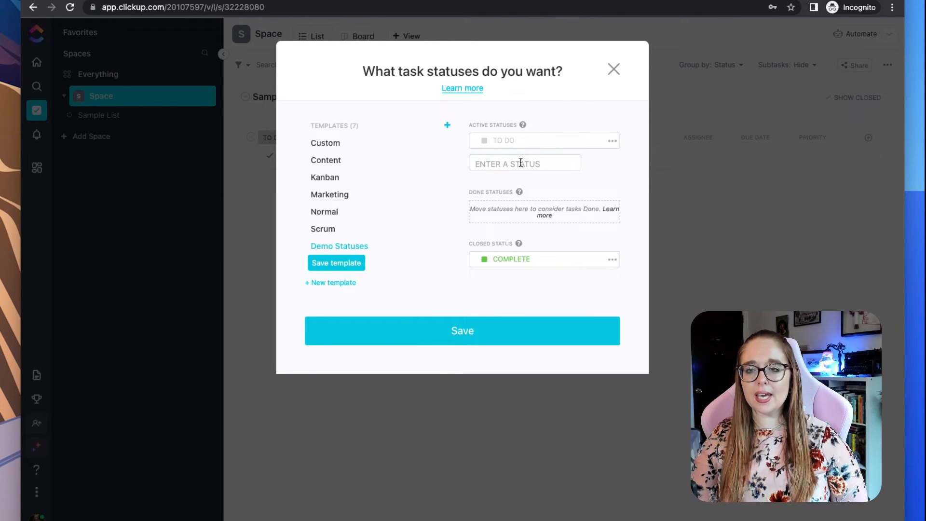
text(IN PROGRESS)
key(Return)
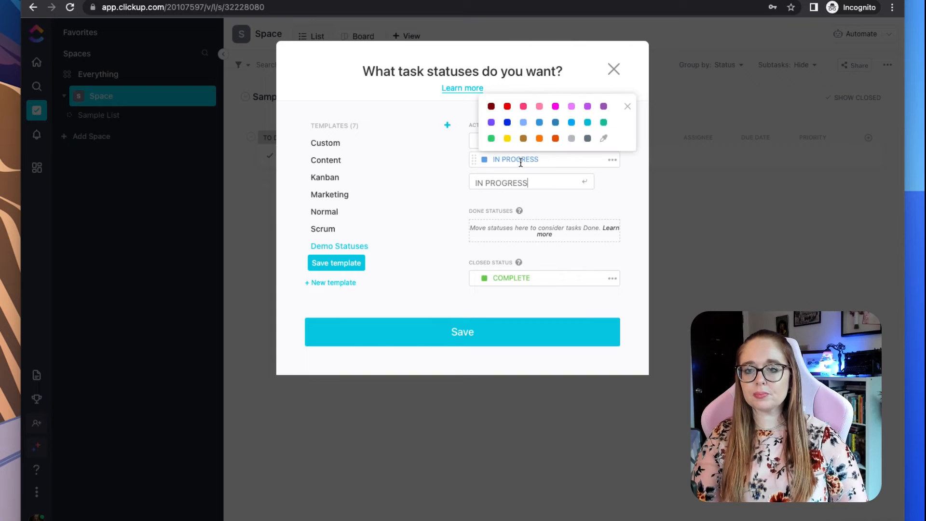
- Save the updated Demo Statuses template and apply it to the Space's task statuses
click(350, 263)
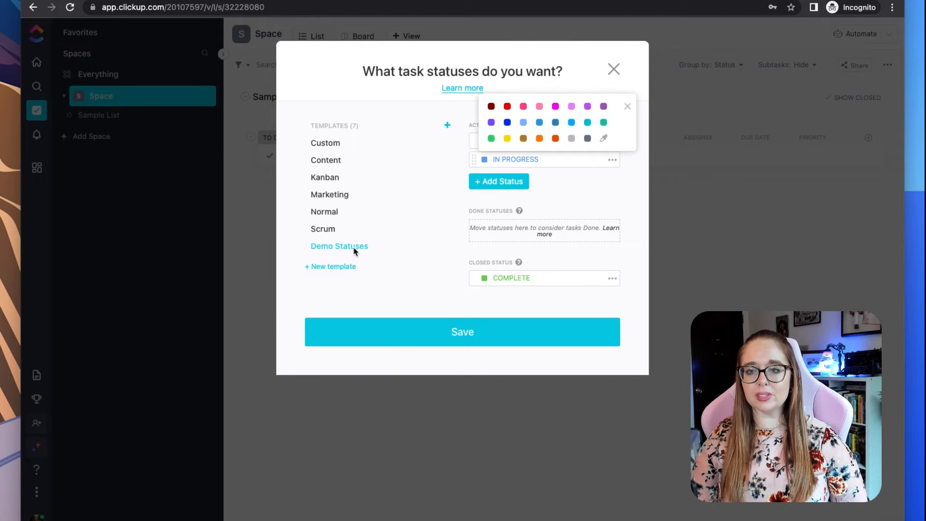
click(347, 248)
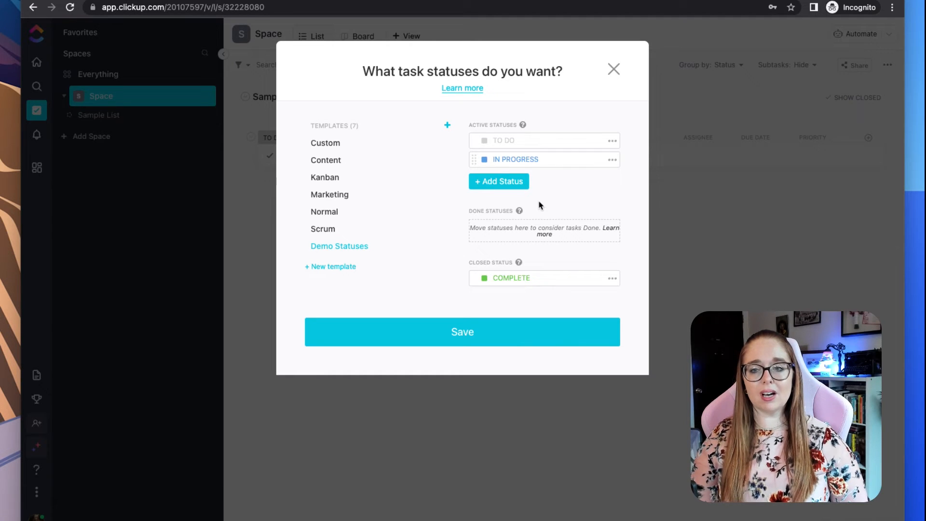
mouse_move(519, 214)
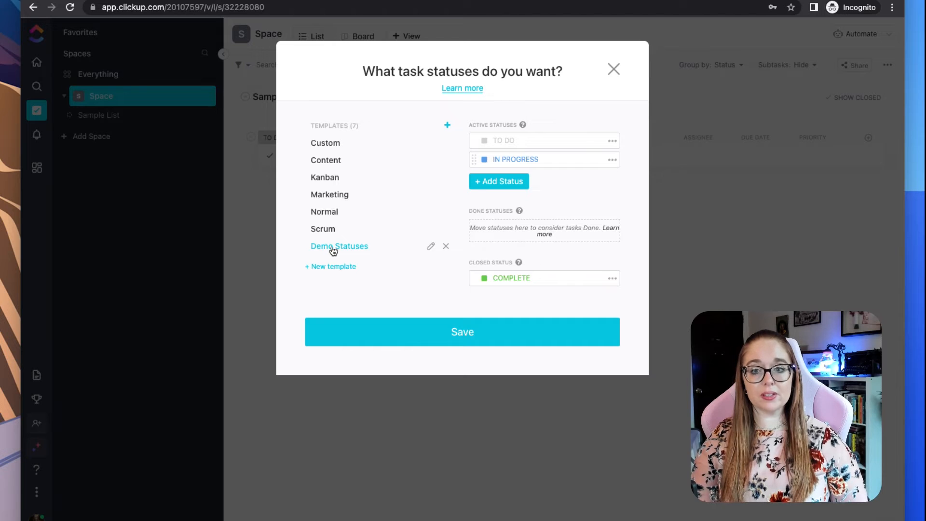
click(490, 332)
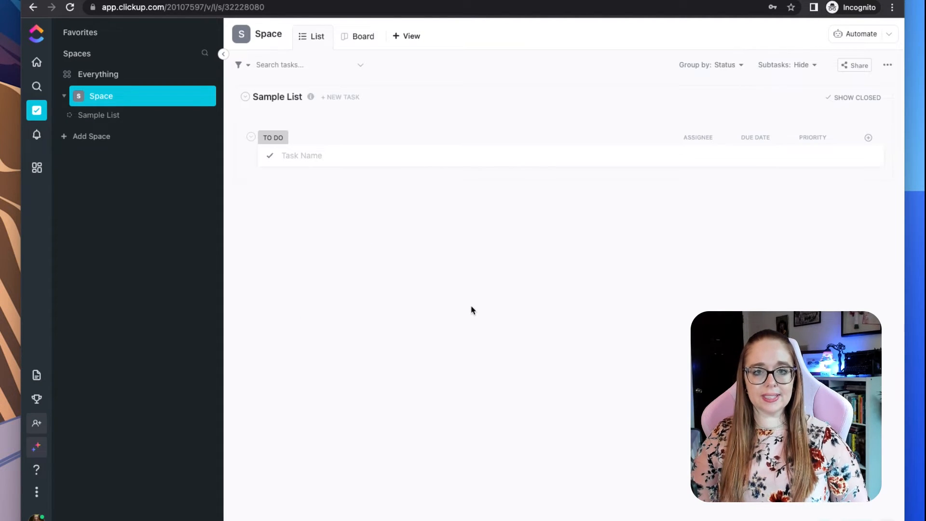
- Apply the Demo Statuses template to Sample List's own statuses and save the change
click(109, 123)
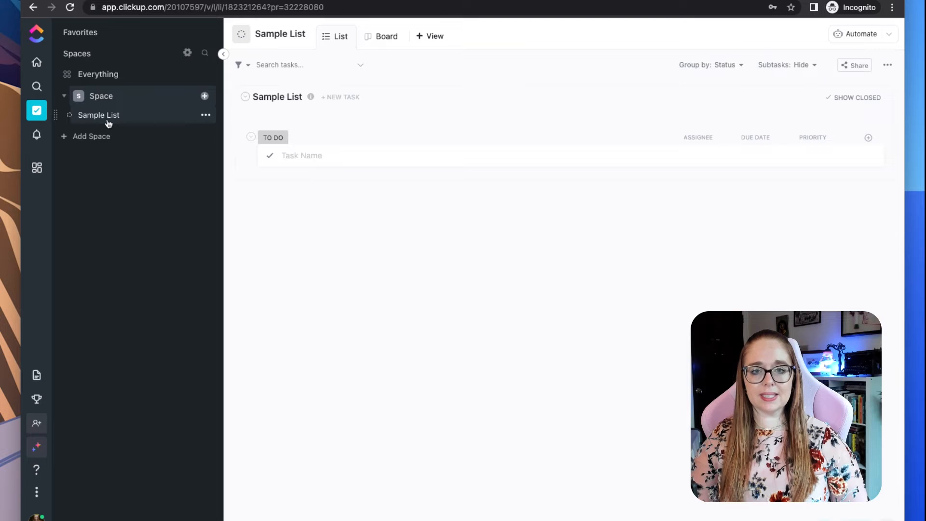
click(207, 117)
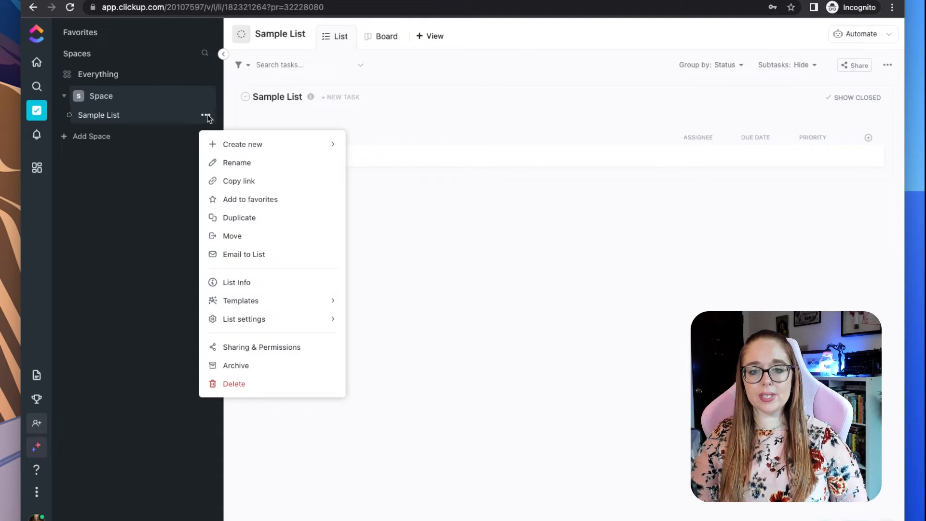
click(320, 320)
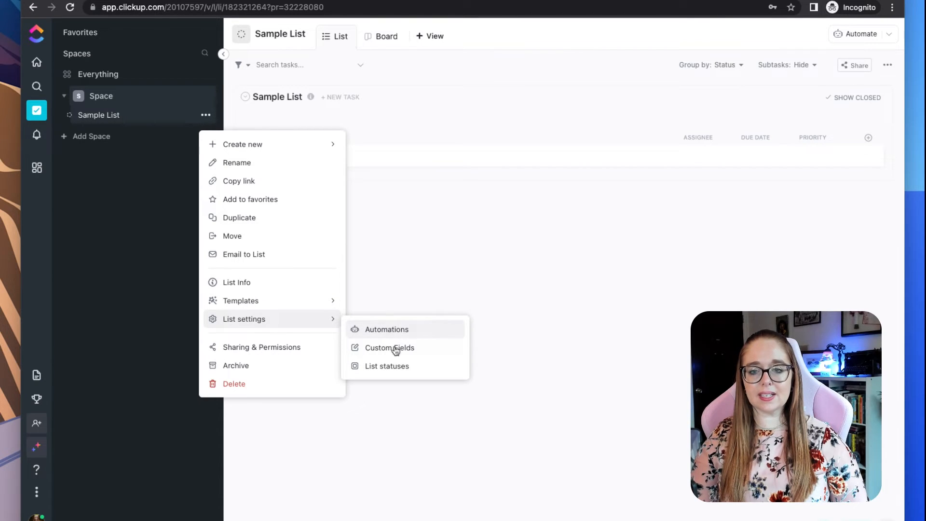
click(390, 365)
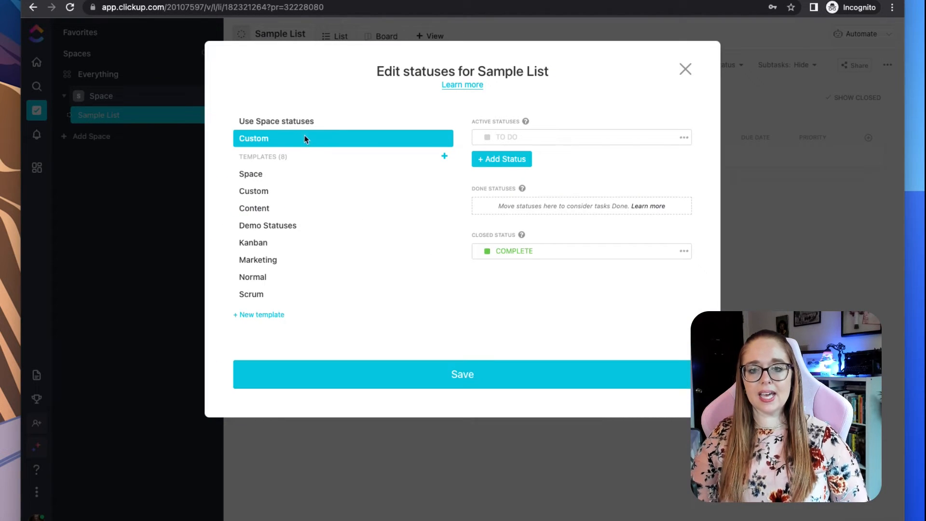
click(270, 227)
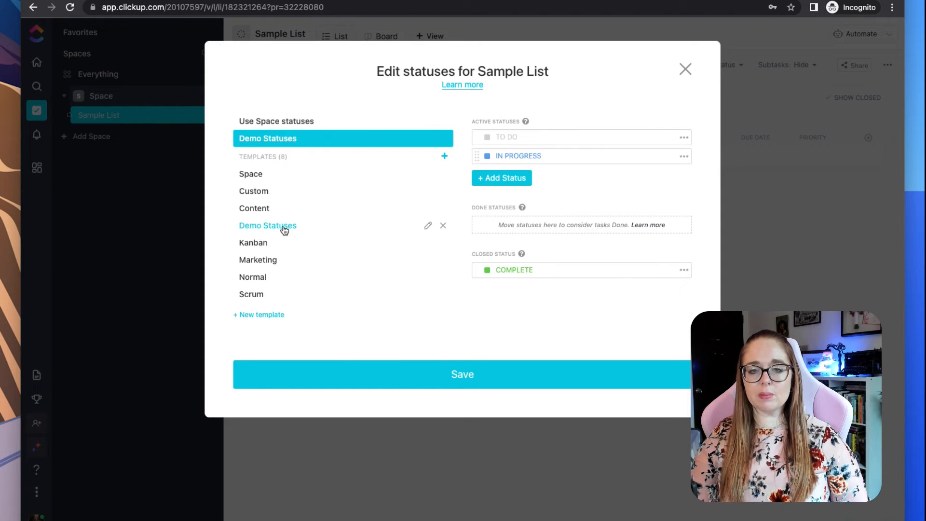
click(480, 381)
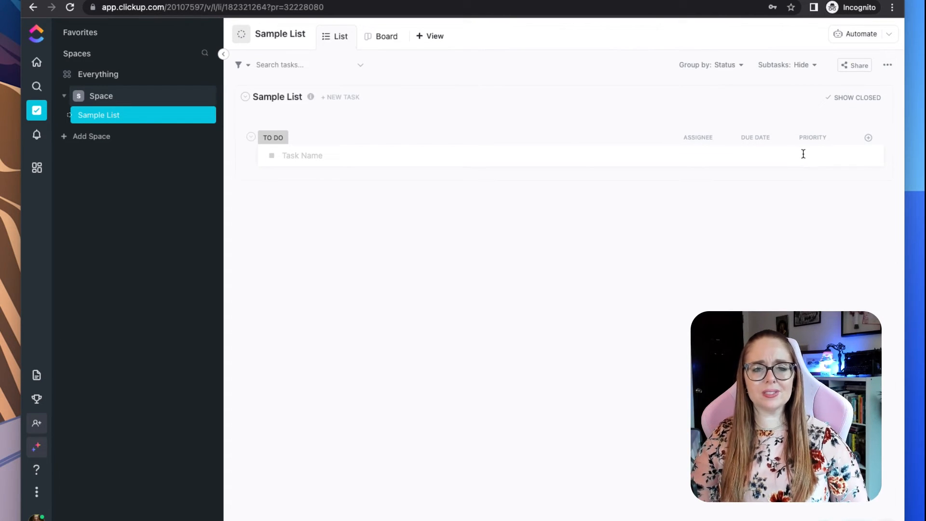
- Search the available fields for "stat" and show the Status field as a column in Sample List
click(868, 139)
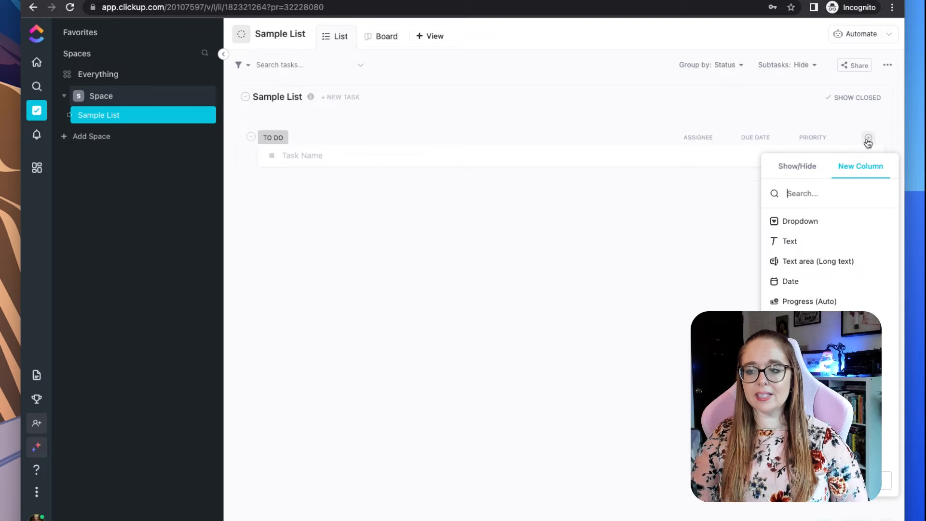
text(stat)
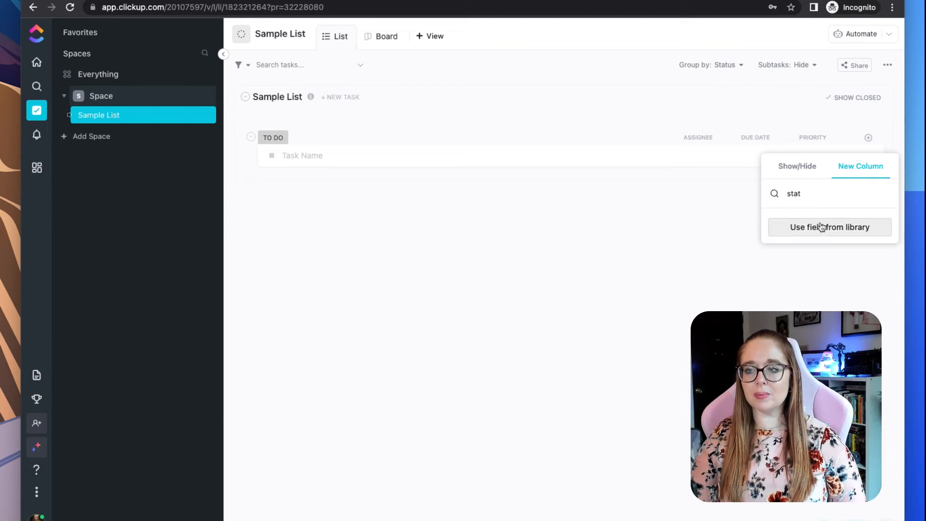
double_click(799, 193)
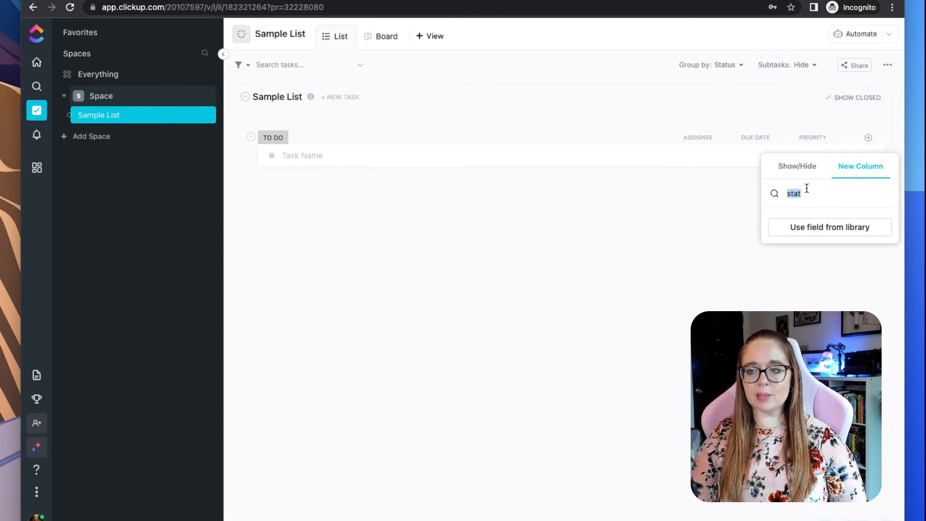
key(BackSpace)
click(805, 172)
click(803, 196)
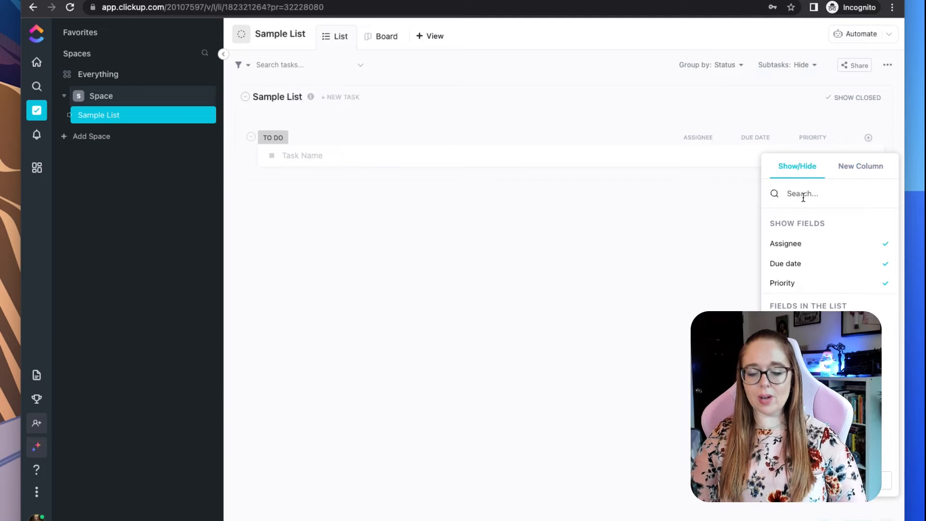
text(stat)
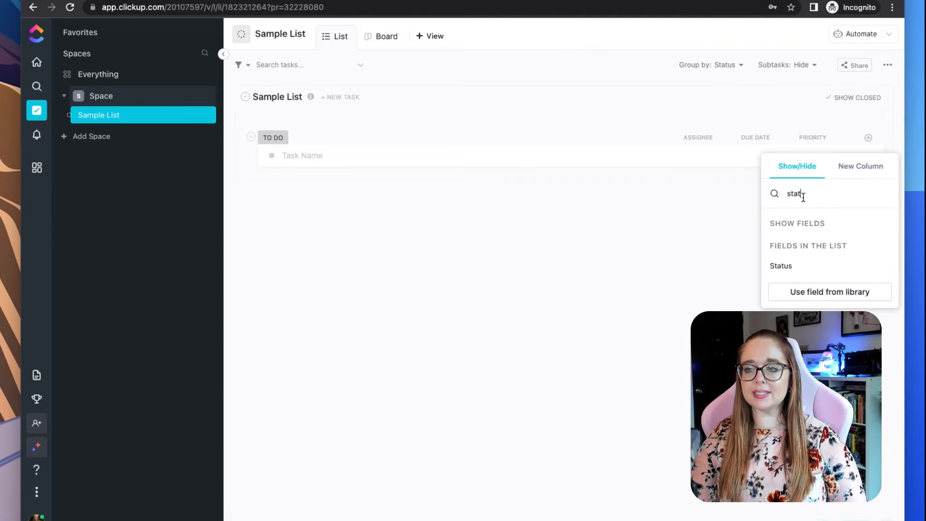
click(793, 264)
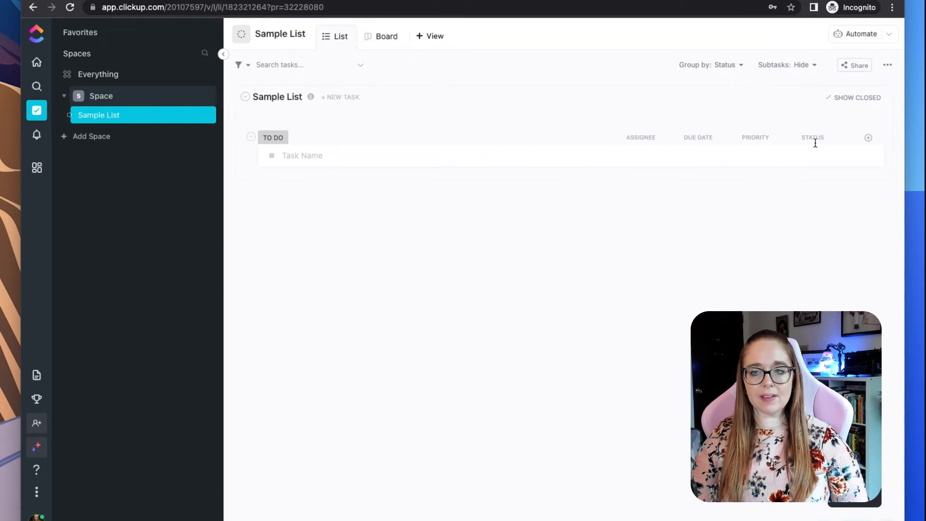
- Create a task named "Sample Task" under TO DO in Sample List
click(814, 162)
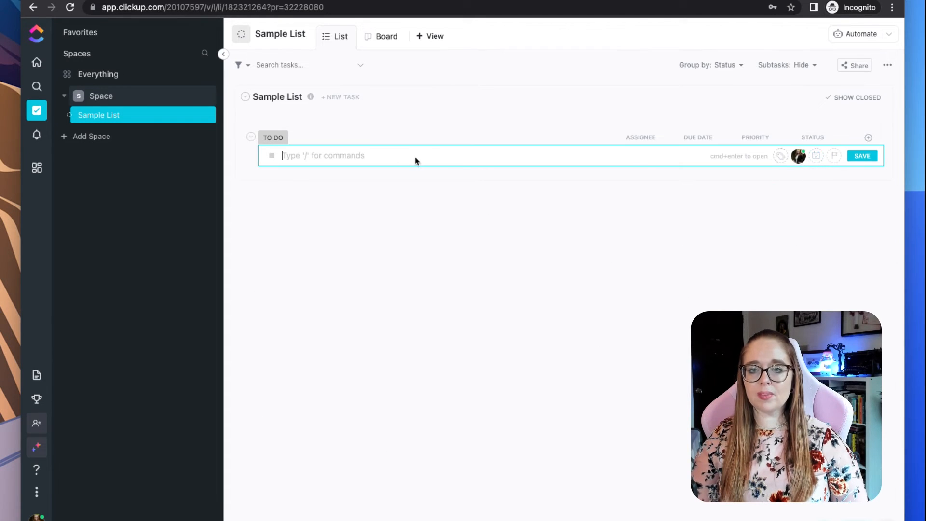
text(Sample Task)
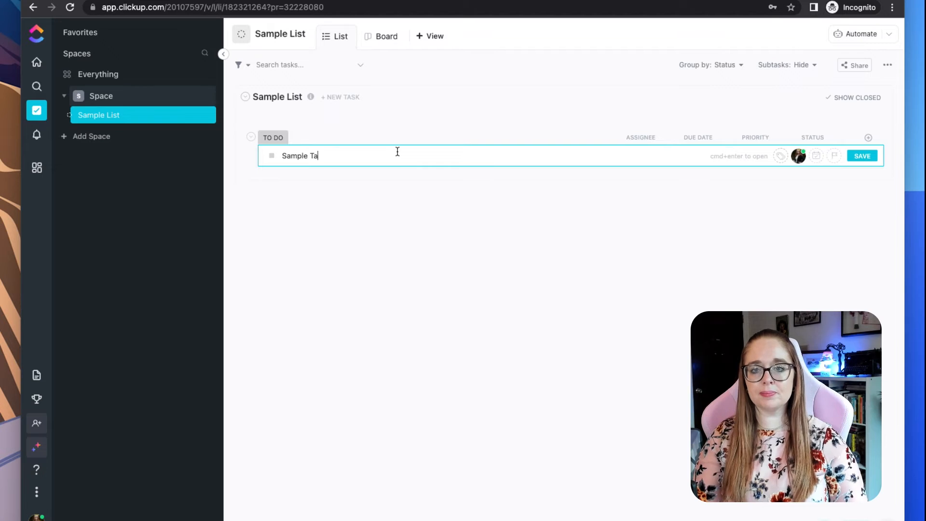
key(Return)
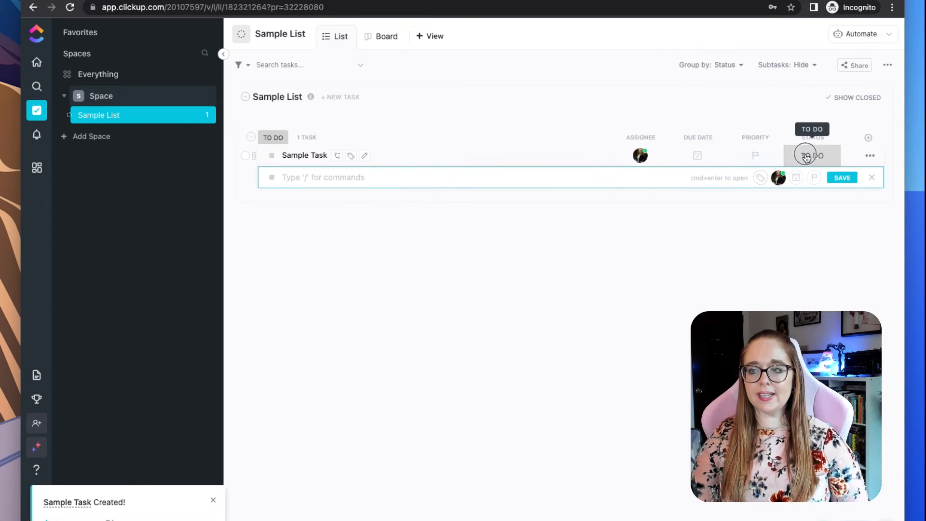
- Examine the status choices for Sample Task and the status settings of Sample List, and reload the page
click(804, 156)
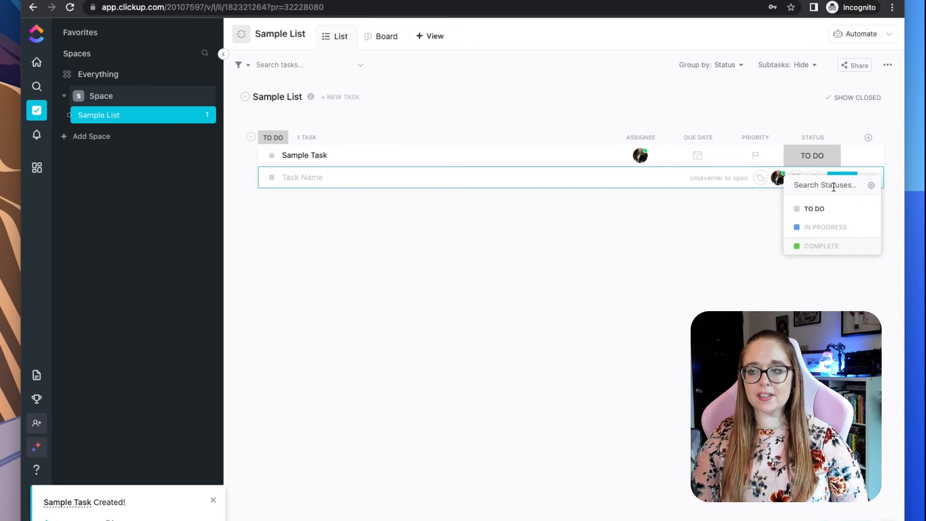
click(871, 185)
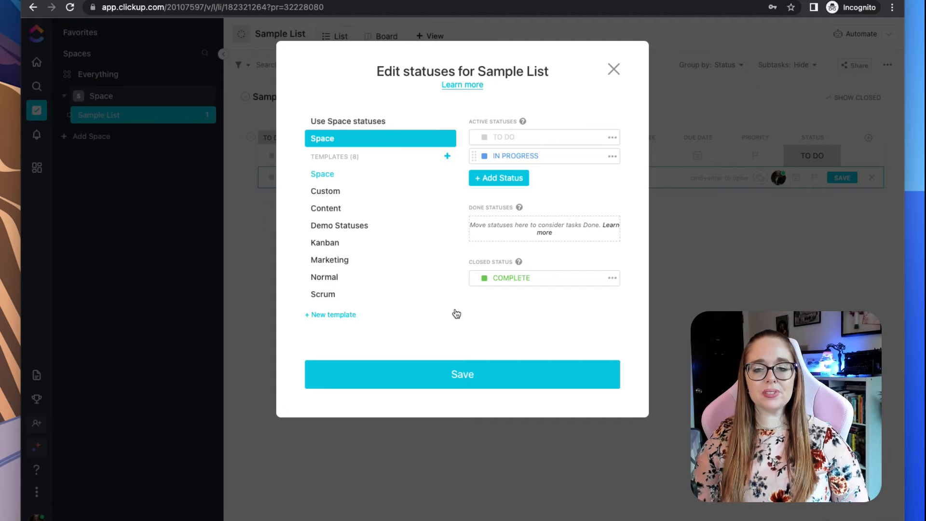
click(613, 71)
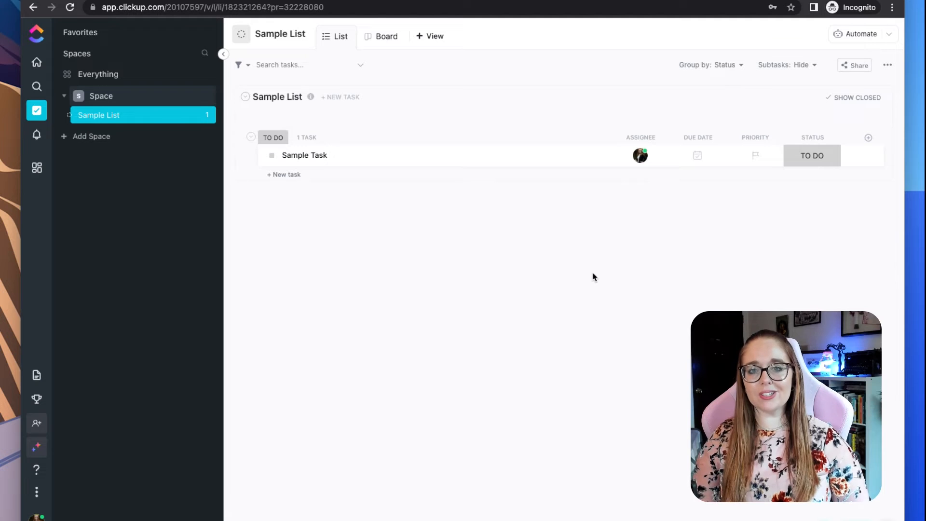
key(super+r)
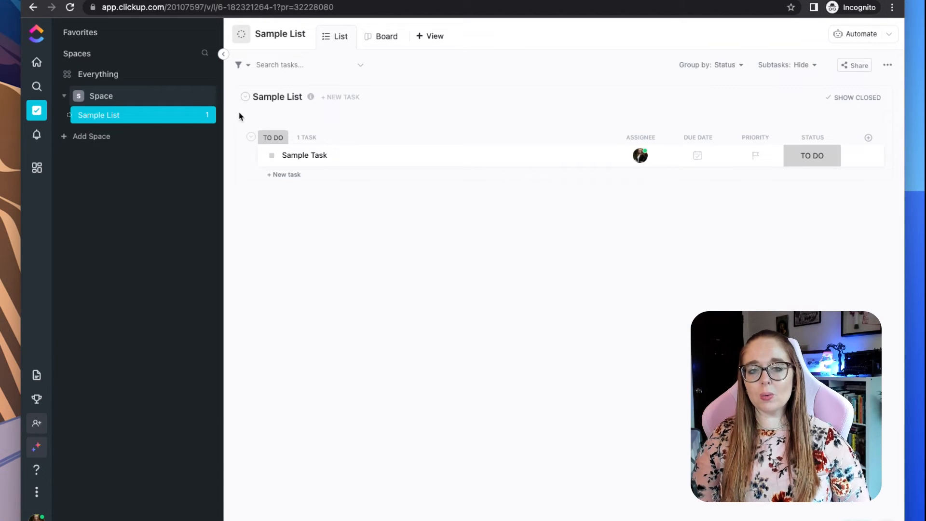
- Create a folder named "Project 1" in Space with the default list, sharing and Space statuses
click(110, 96)
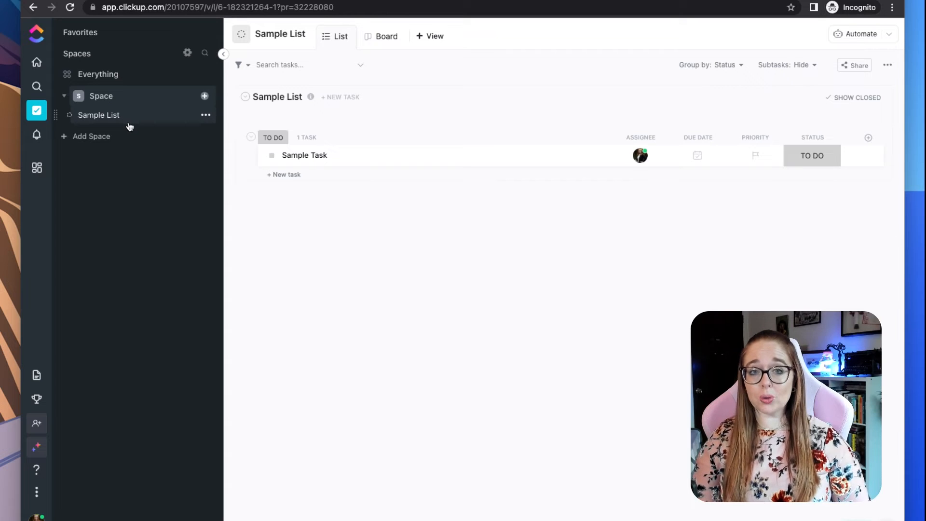
click(101, 108)
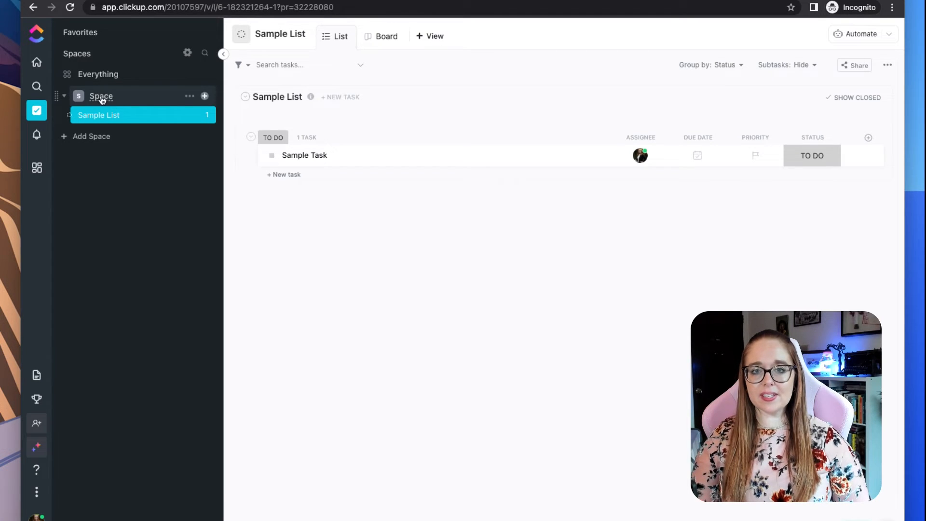
click(205, 97)
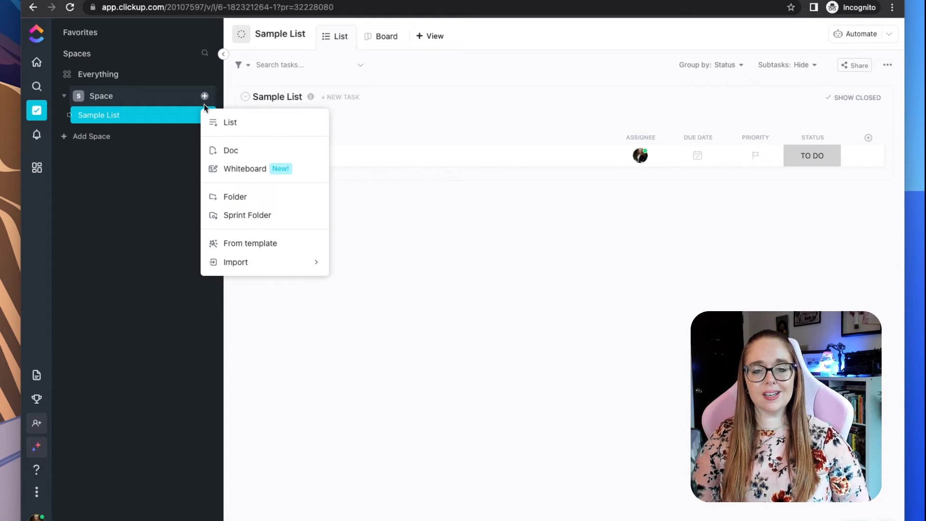
click(246, 197)
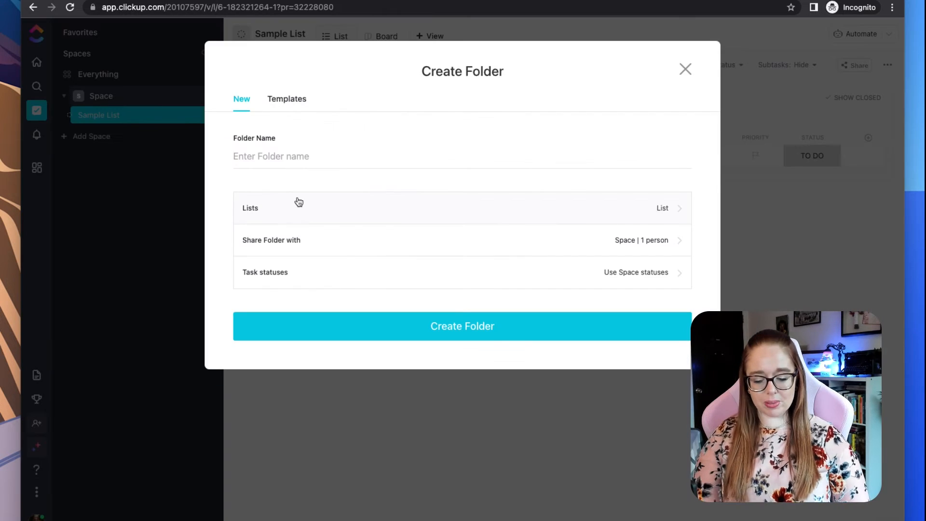
text(Project 1)
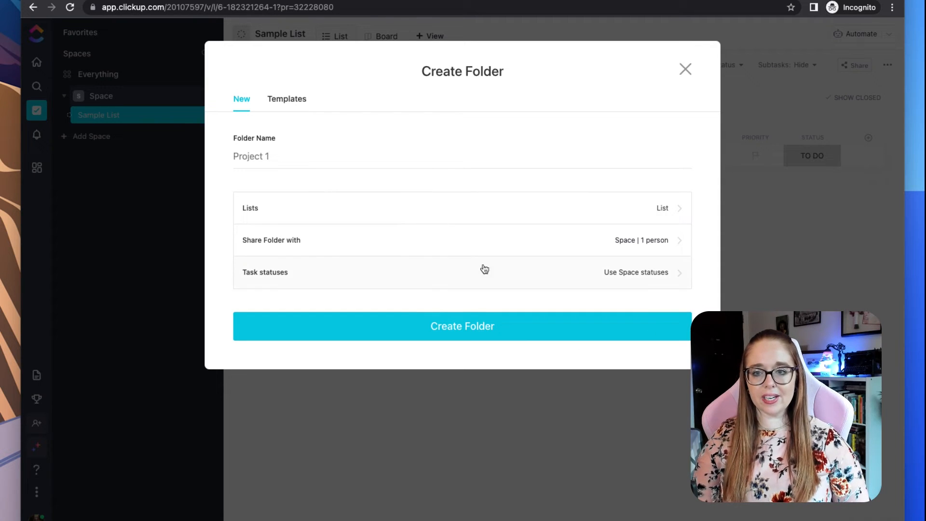
click(496, 325)
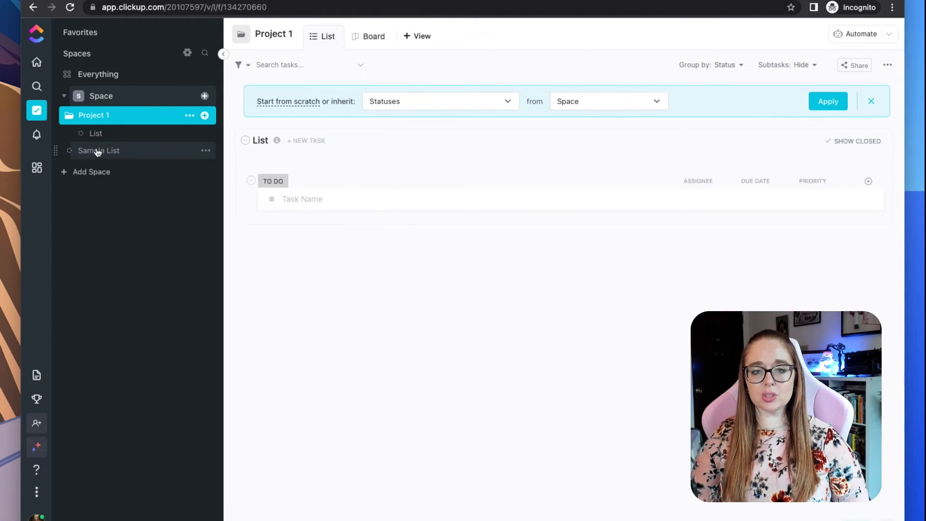
- Try to move Sample List into the Project 1 folder
drag(98, 152, 92, 117)
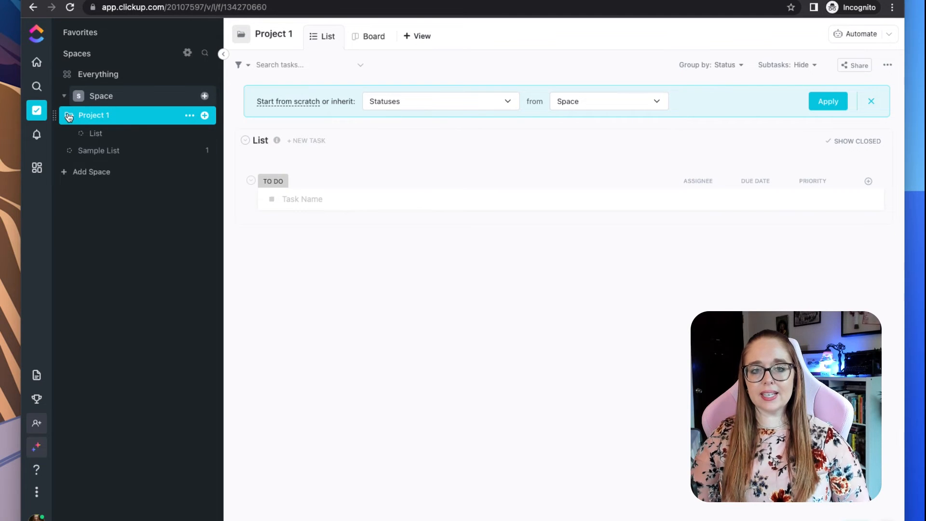
click(69, 117)
click(176, 164)
drag(169, 155, 159, 116)
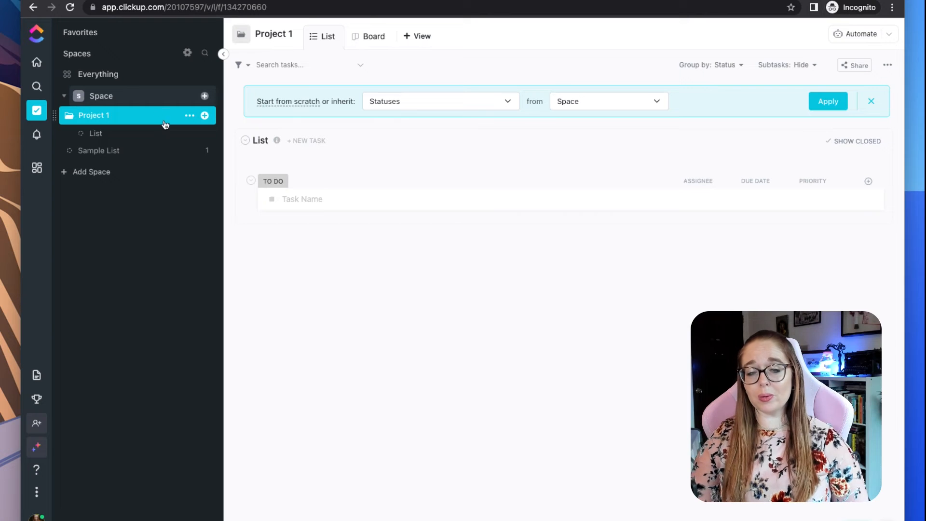
- Move Sample List into the Project 1 folder and open the folder's list view
click(206, 153)
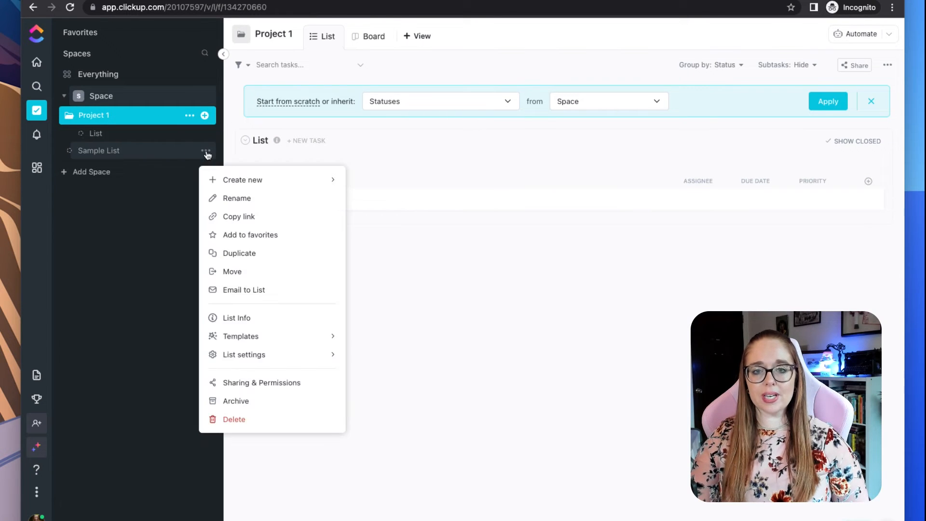
click(251, 273)
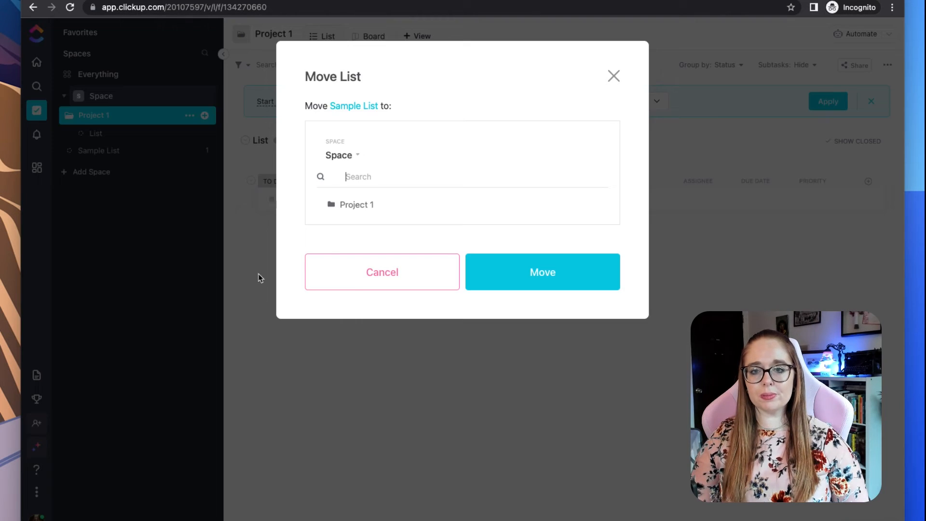
click(370, 207)
click(519, 278)
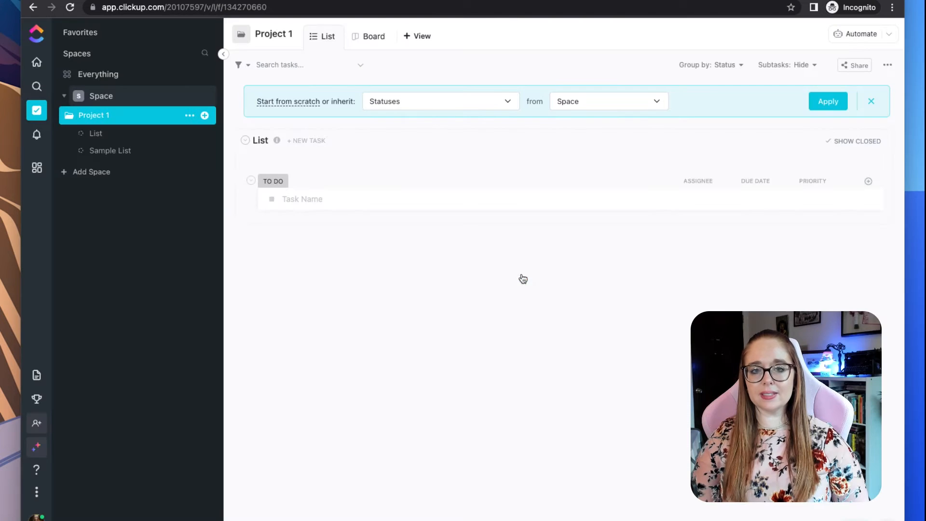
click(69, 115)
click(91, 119)
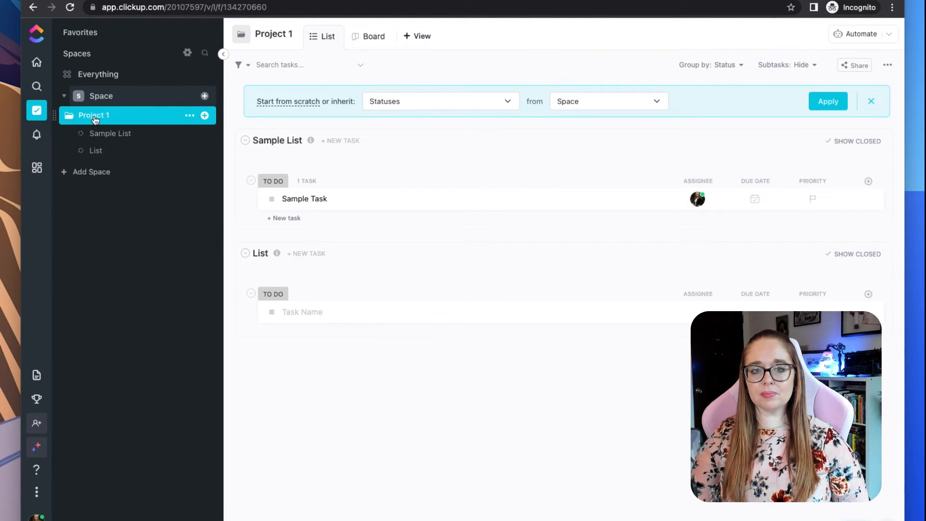
click(94, 119)
click(94, 120)
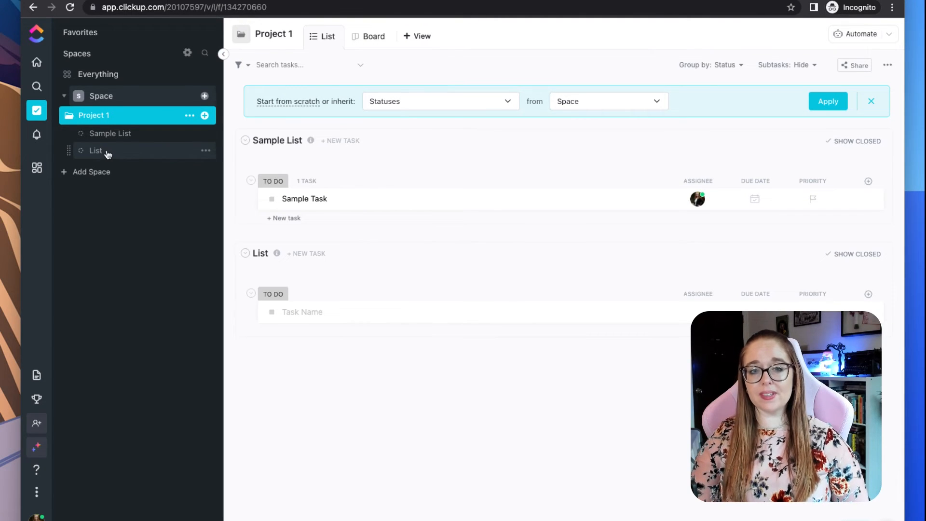
- Delete the empty default list named List from the Project 1 folder
click(206, 151)
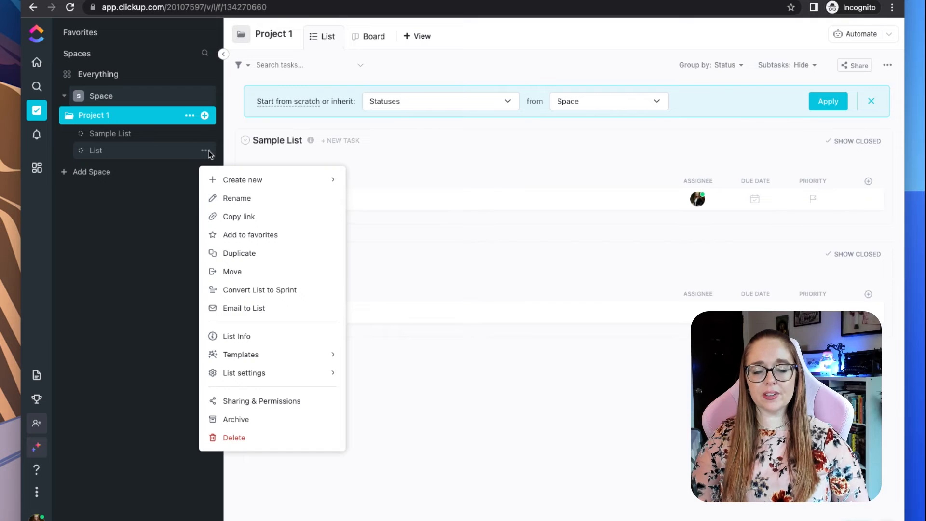
click(242, 440)
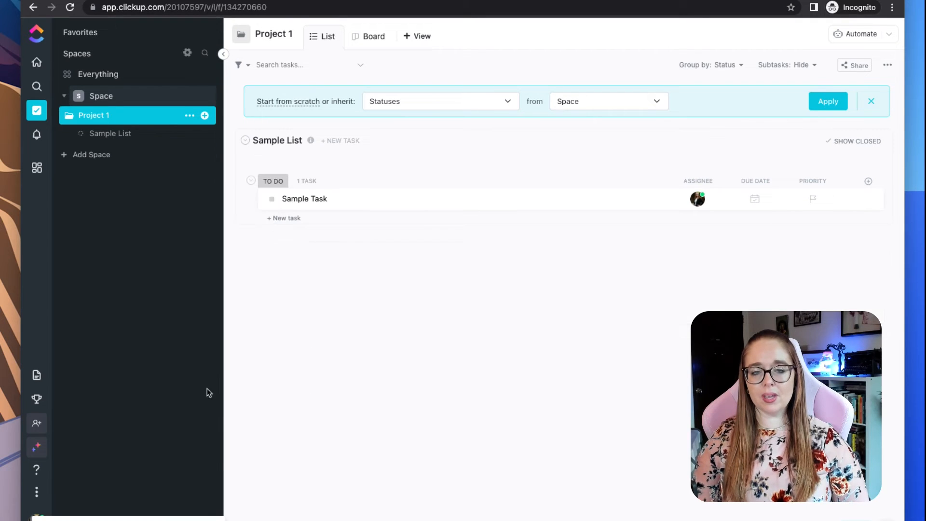
- View the tasks at each hierarchy level: Sample List, the Project 1 folder, and Everything
click(118, 136)
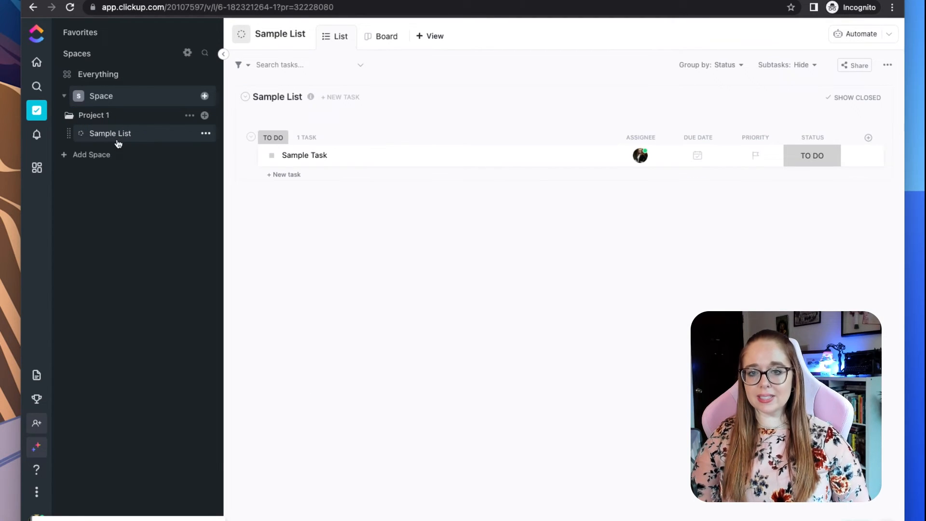
drag(113, 139, 97, 118)
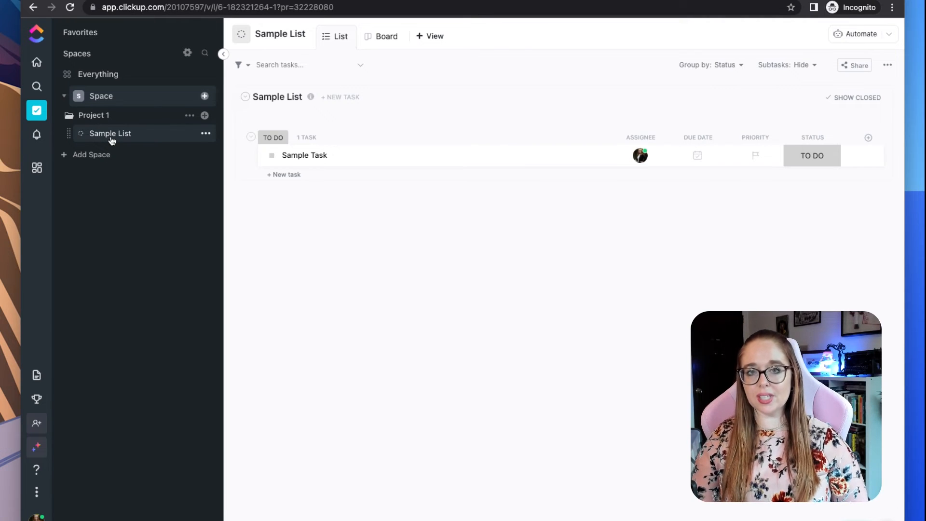
click(100, 118)
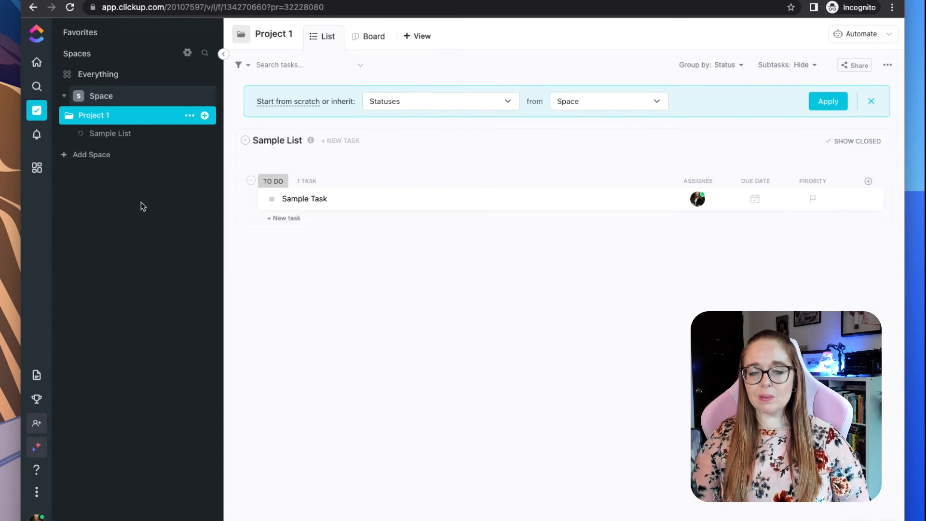
click(92, 77)
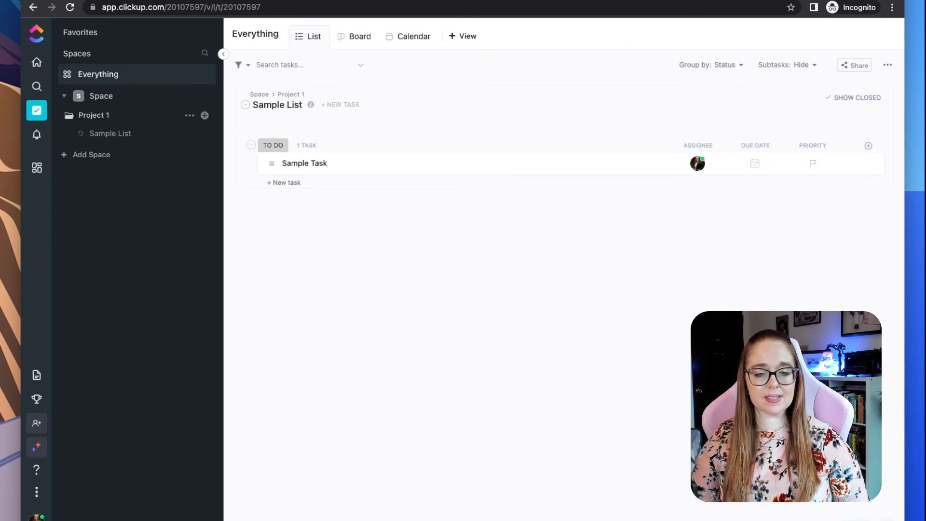
- Open the personal notification settings and examine the watcher, smart notification and comment options for email, mobile, web and browser
click(37, 518)
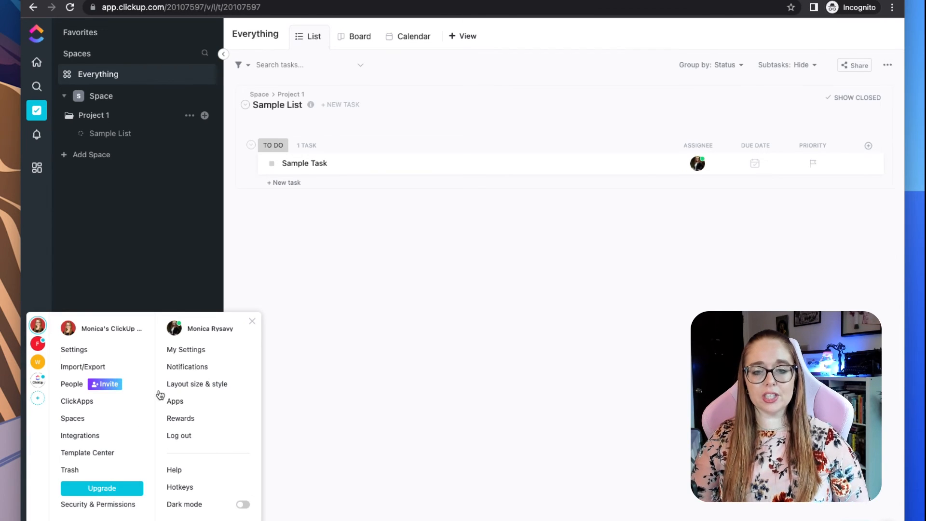
click(187, 367)
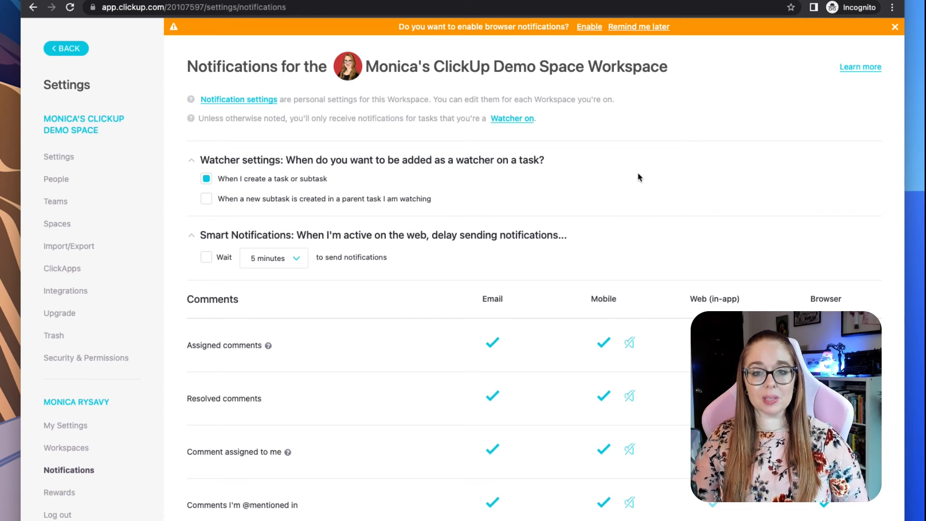
scroll(639, 176, down, 1)
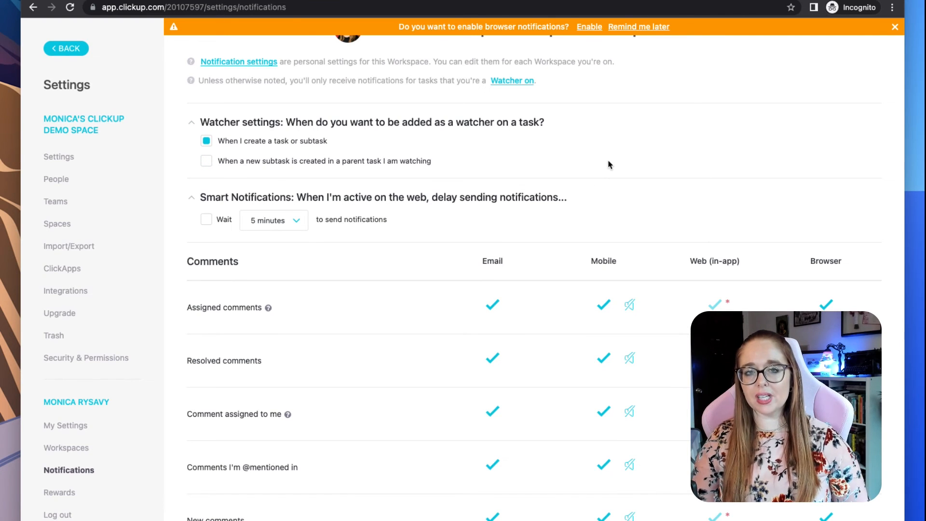
scroll(609, 165, down, 3)
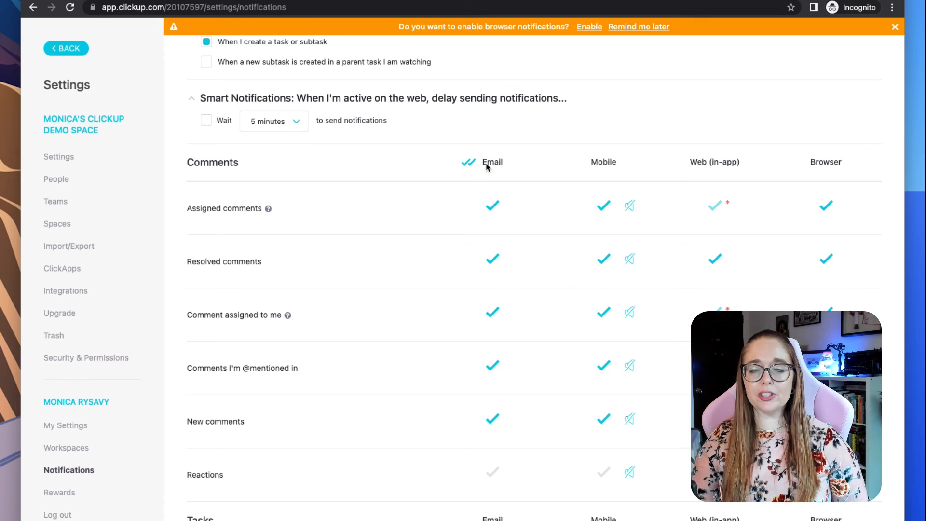
scroll(487, 167, up, 1)
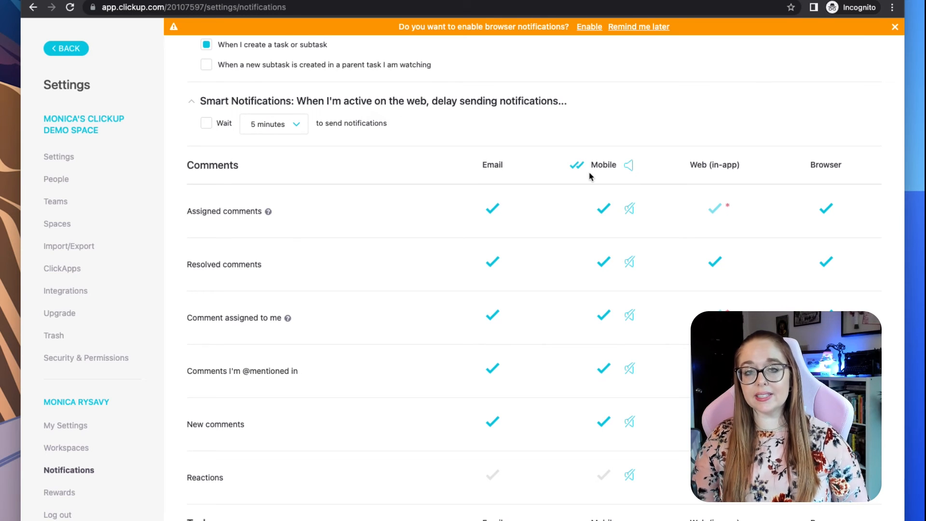
scroll(590, 177, down, 1)
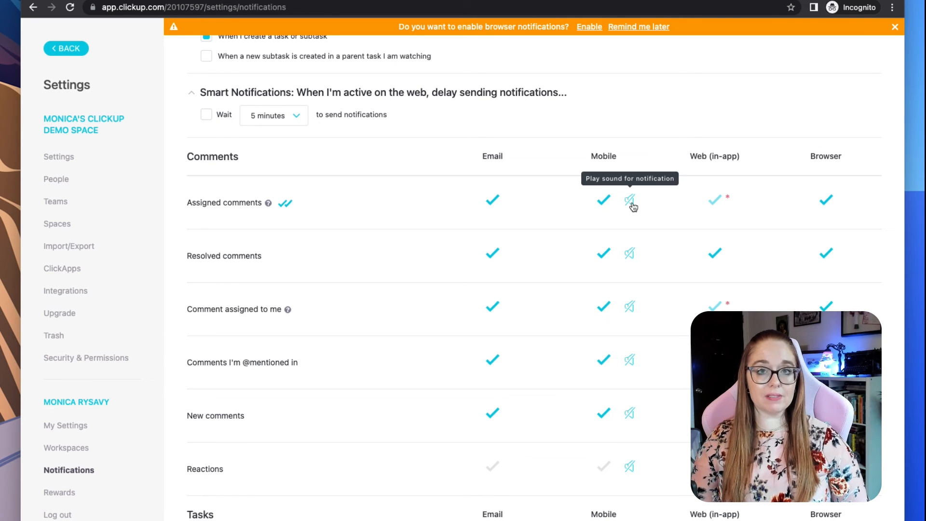
scroll(634, 207, up, 1)
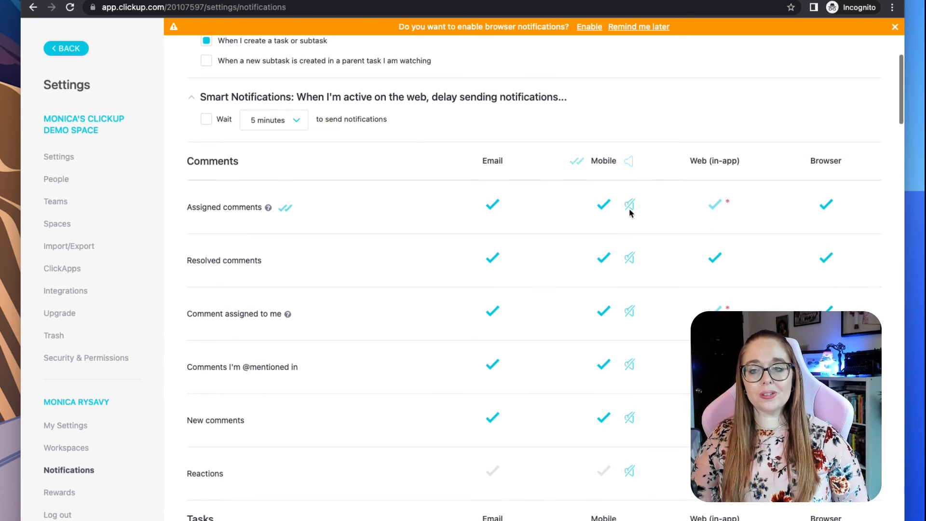
scroll(658, 149, up, 1)
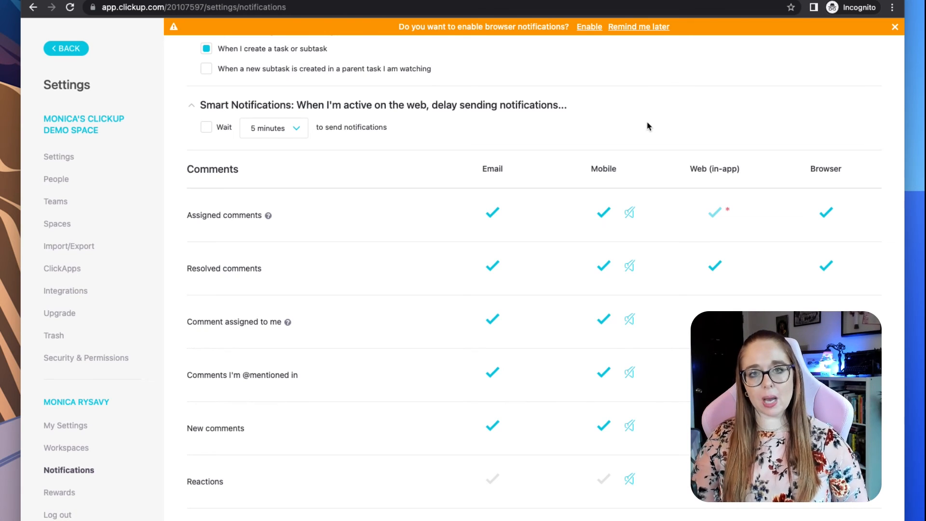
mouse_move(632, 215)
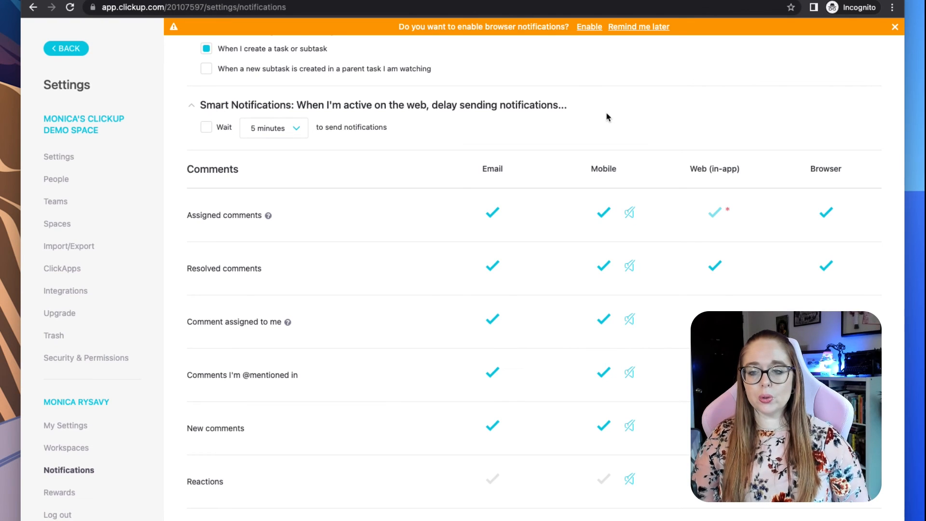
- Review the task, checklist and due date notification options against the comment options, and return to the Everything view
scroll(608, 117, down, 6)
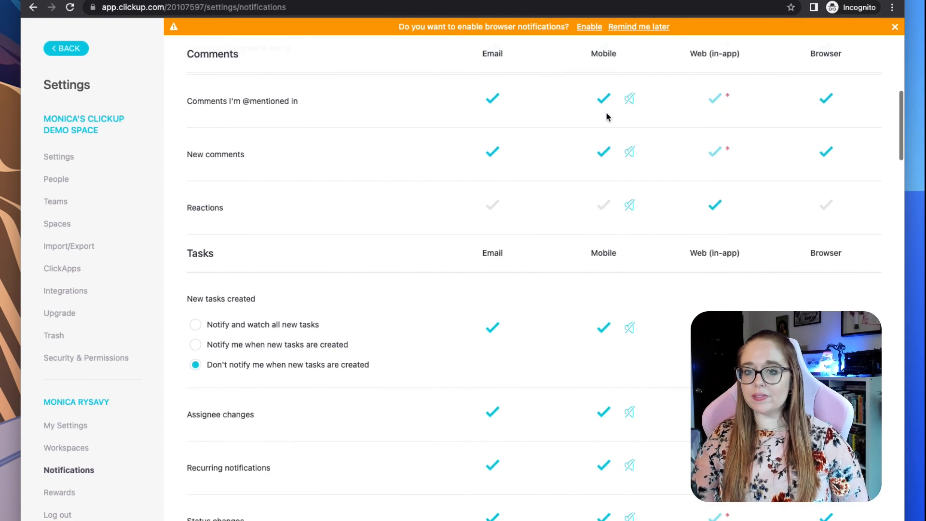
scroll(608, 117, down, 4)
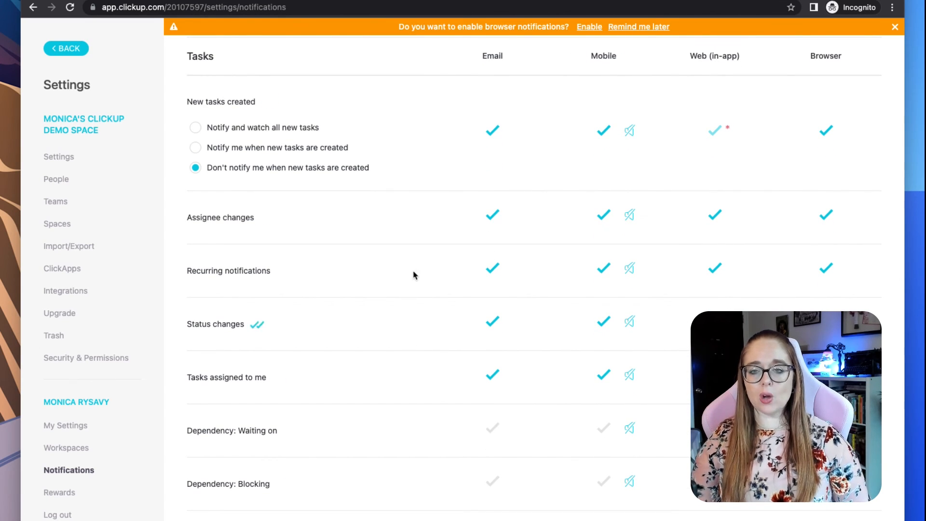
scroll(423, 206, down, 2)
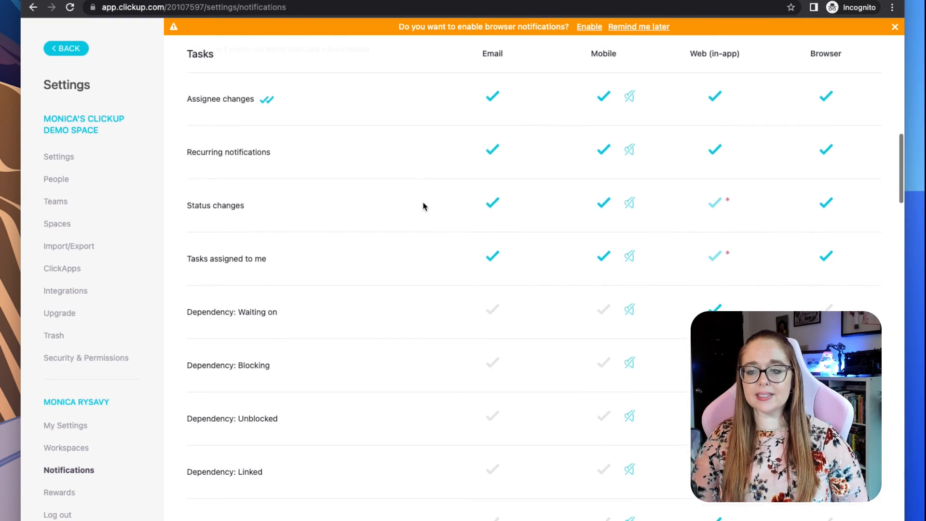
scroll(423, 207, down, 9)
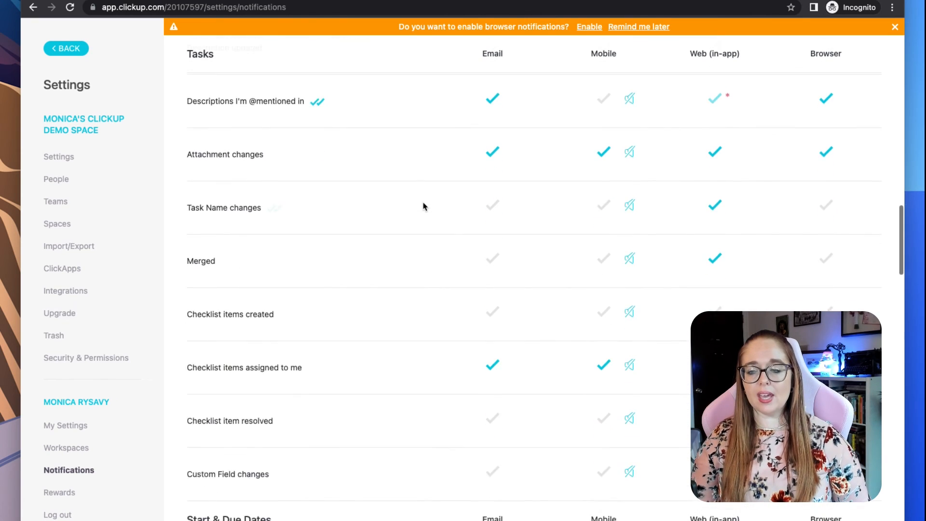
scroll(423, 207, down, 2)
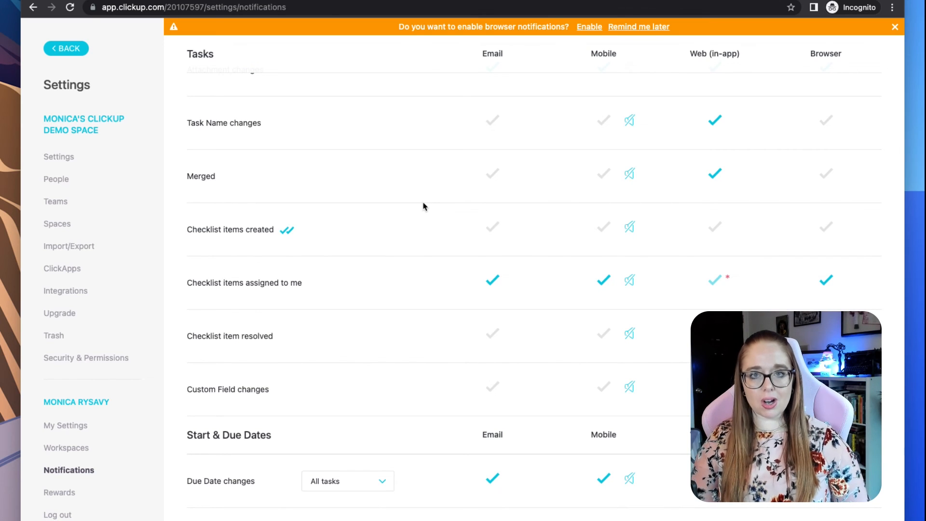
scroll(423, 206, up, 13)
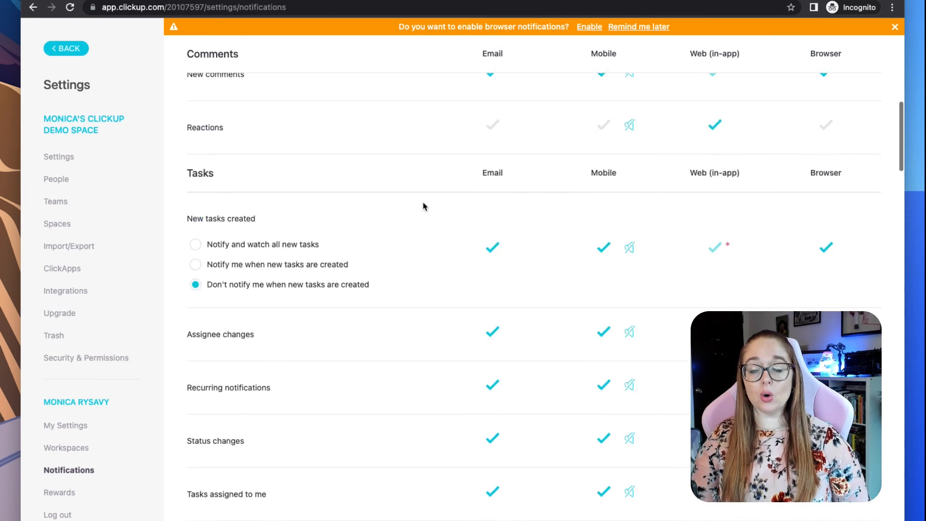
scroll(423, 207, up, 2)
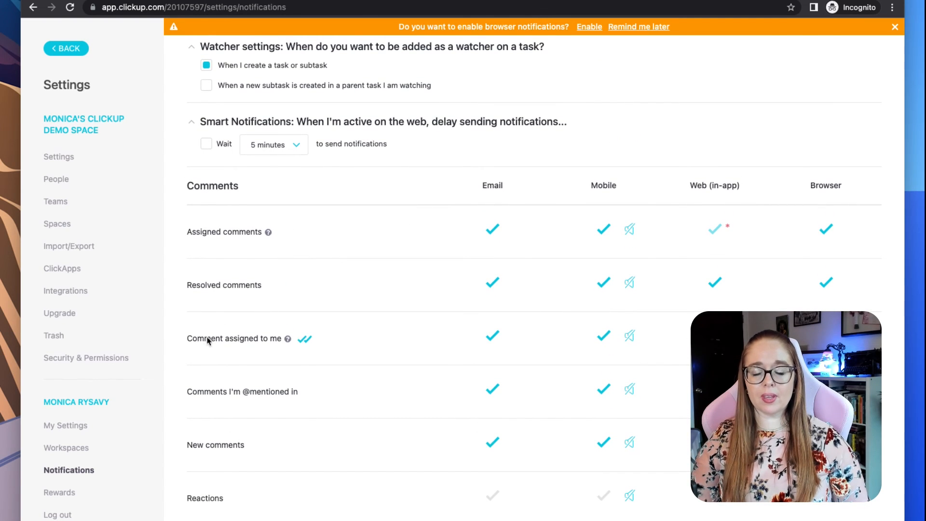
scroll(335, 339, down, 1)
scroll(336, 338, down, 4)
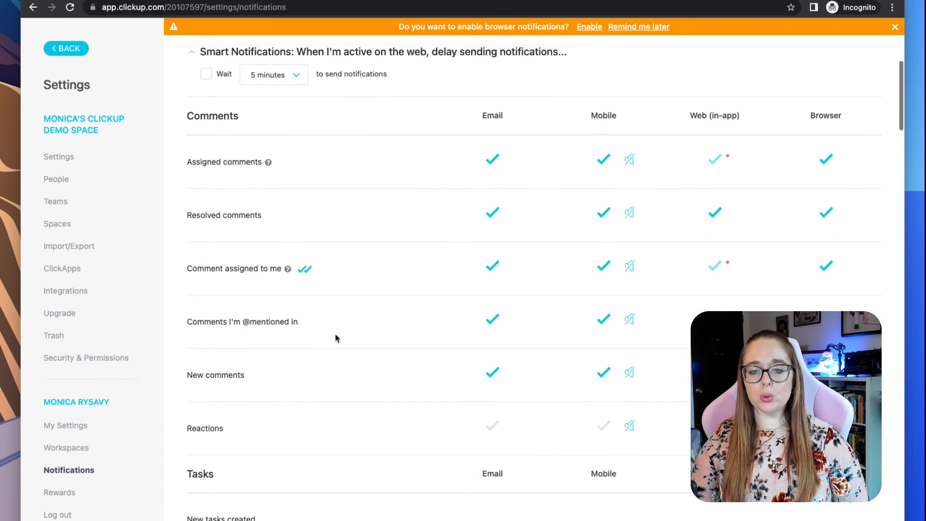
scroll(336, 339, up, 1)
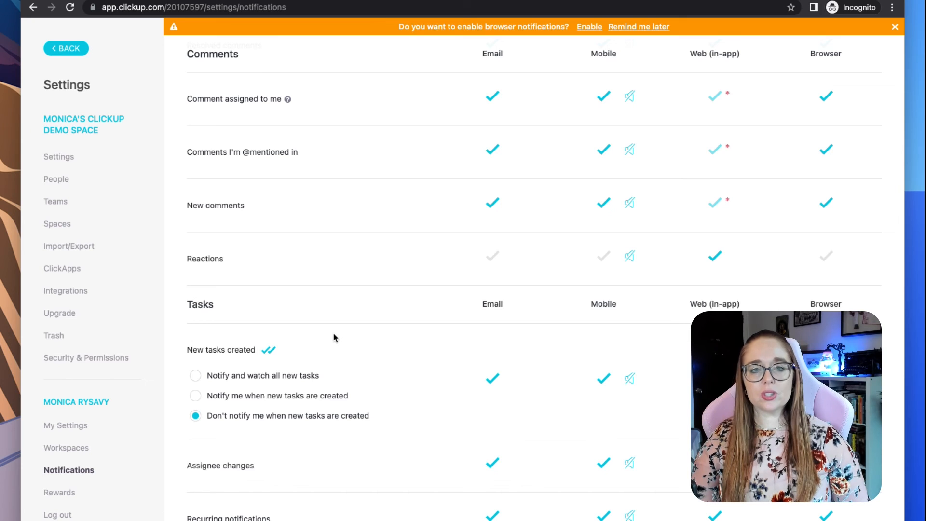
scroll(336, 338, up, 1)
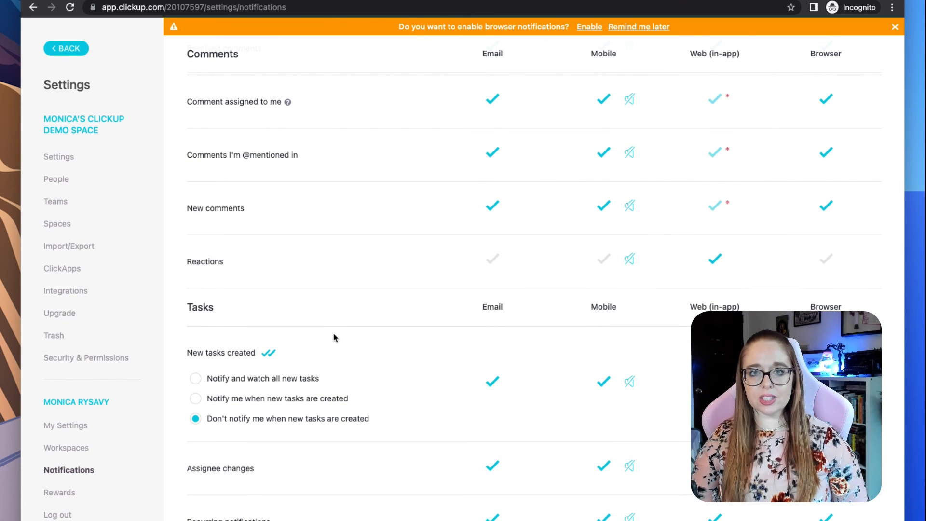
scroll(333, 340, down, 1)
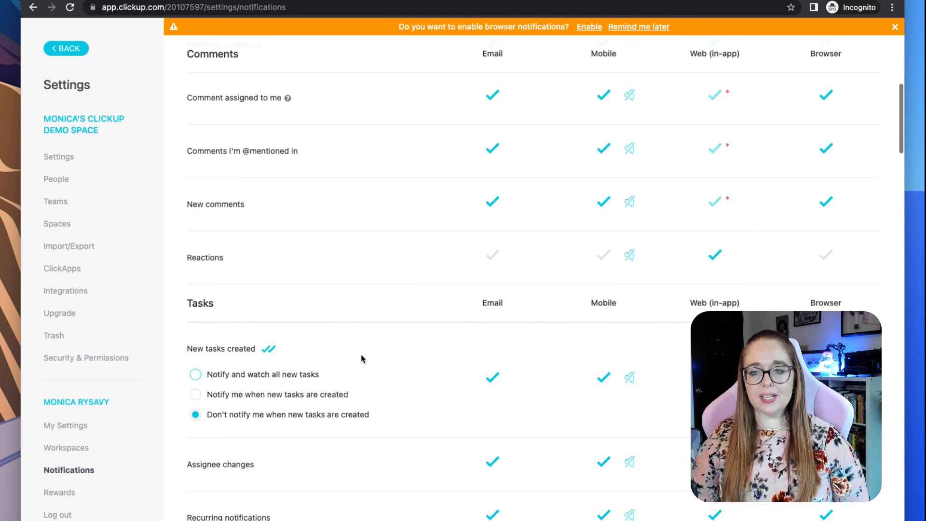
scroll(83, 50, up, 1)
click(82, 49)
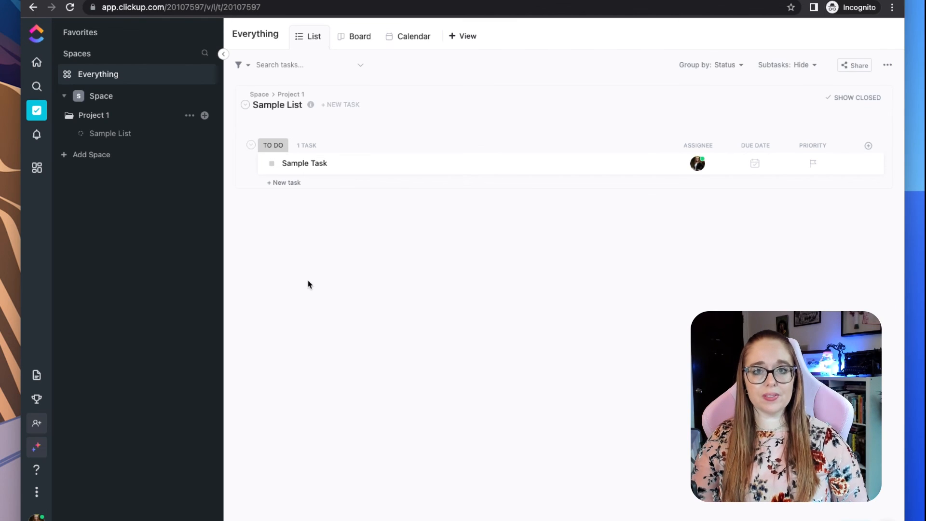
- Check the notifications inbox for new items and return to the Everything task list
click(37, 137)
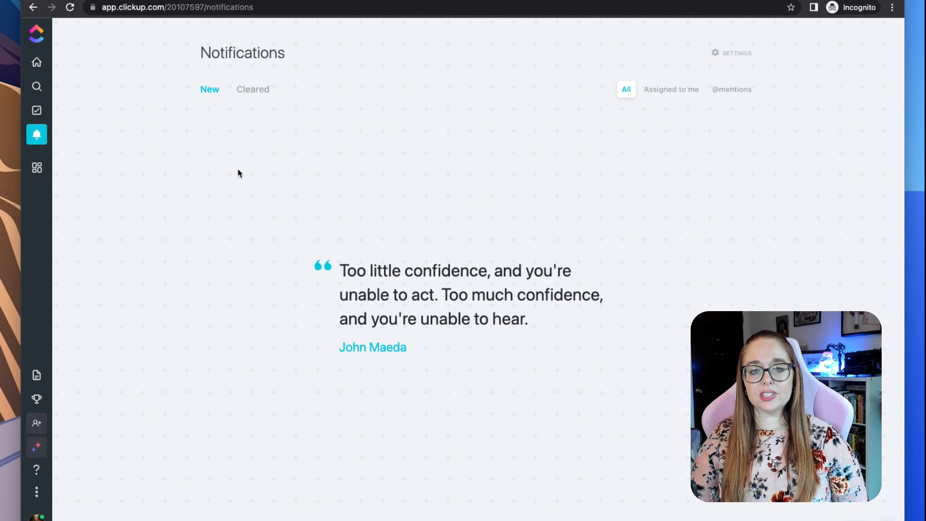
click(37, 112)
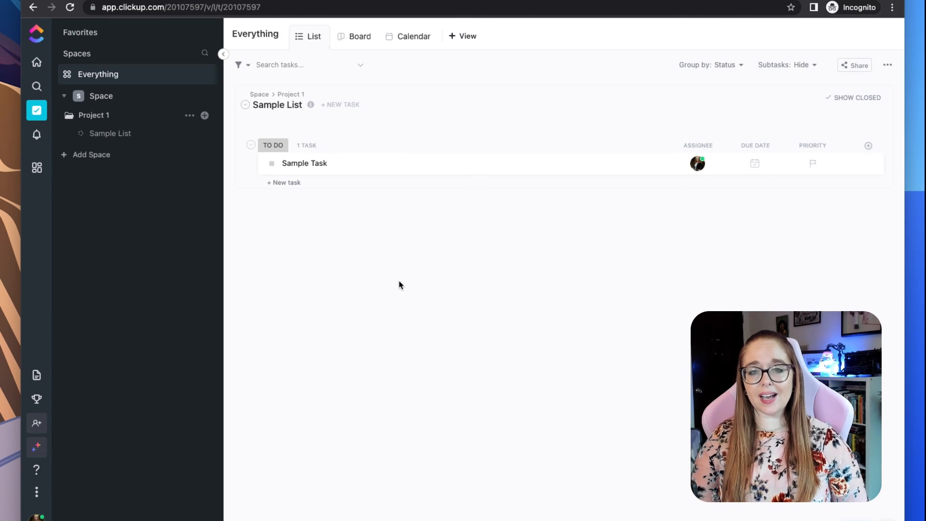